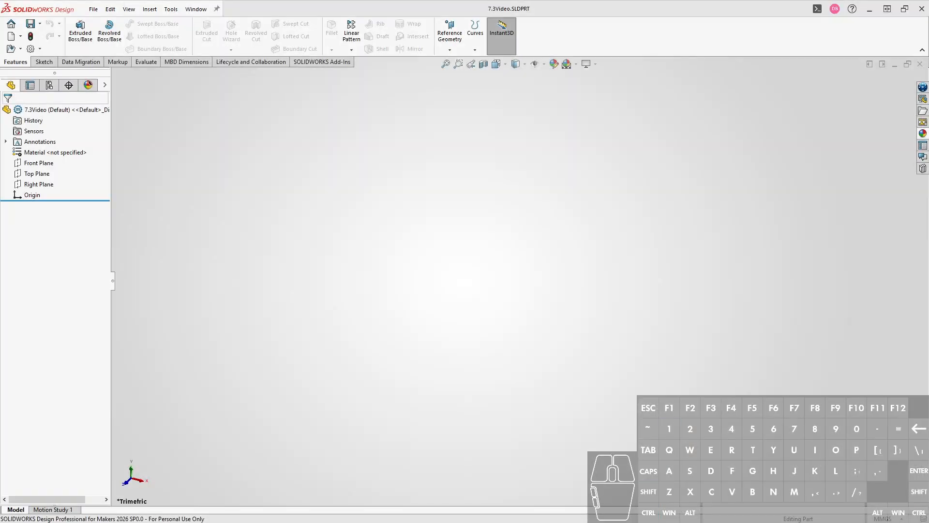
Start a sketch on the Top Plane and draw a 78 mm diameter circle centred on the origin.
{"action": "left_click", "coordinate": [37, 173]}
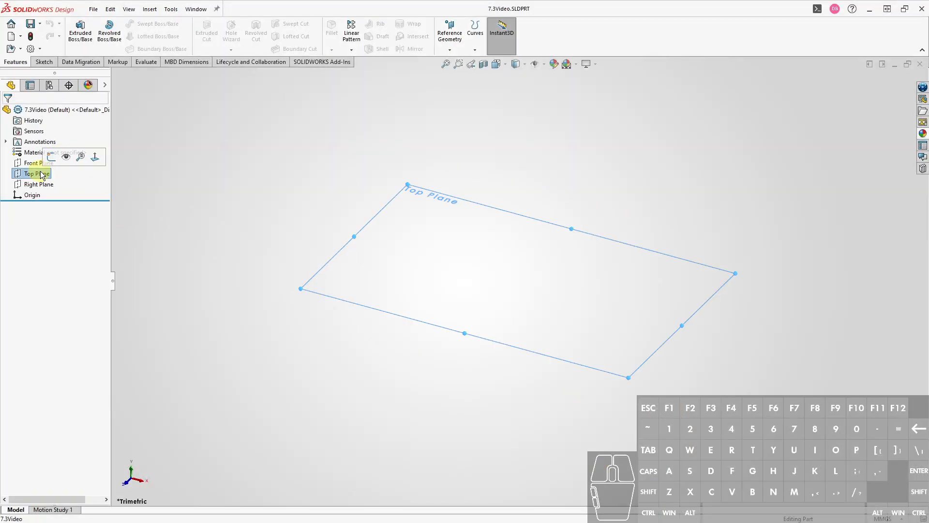
{"action": "left_click", "coordinate": [54, 158]}
{"action": "right_click_drag", "start_coordinate": [276, 274], "coordinate": [436, 281]}
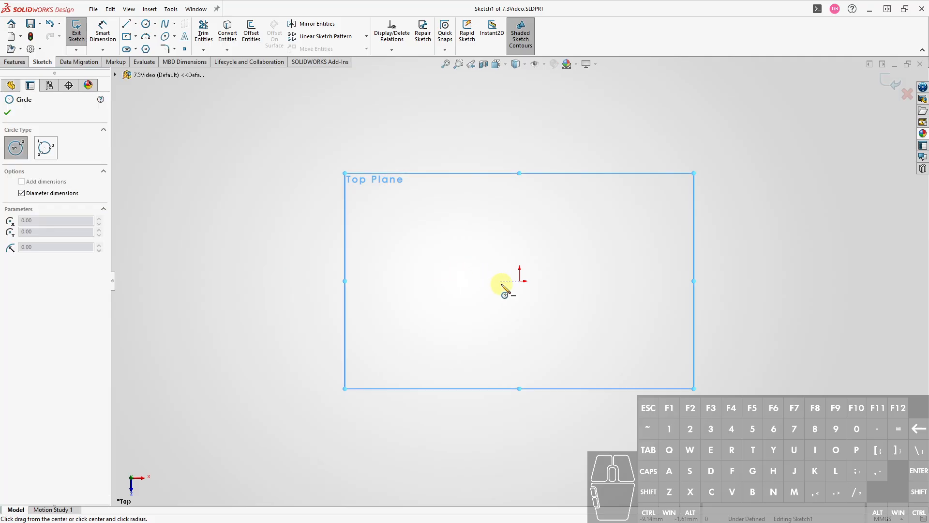
{"action": "left_click", "coordinate": [520, 280]}
{"action": "type", "text": "39.3"}
{"action": "key", "text": "Return"}
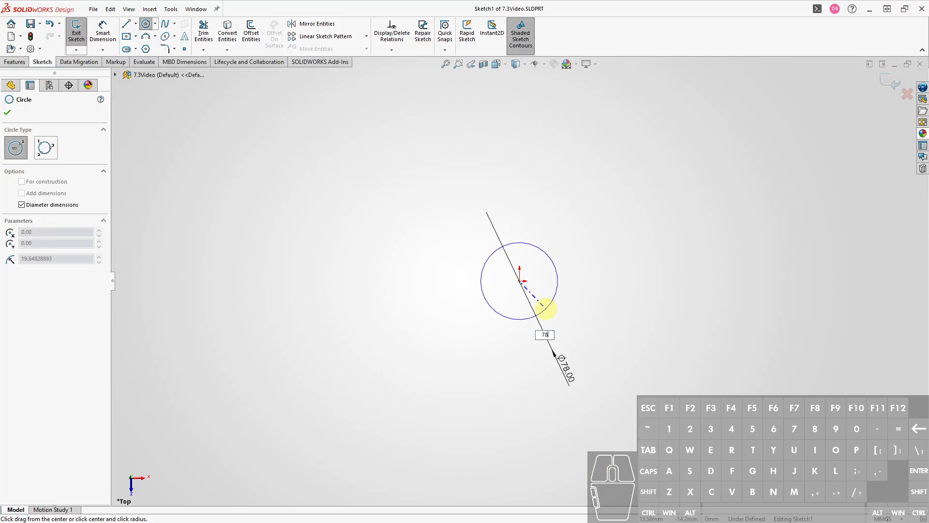
{"action": "key", "text": "Escape"}
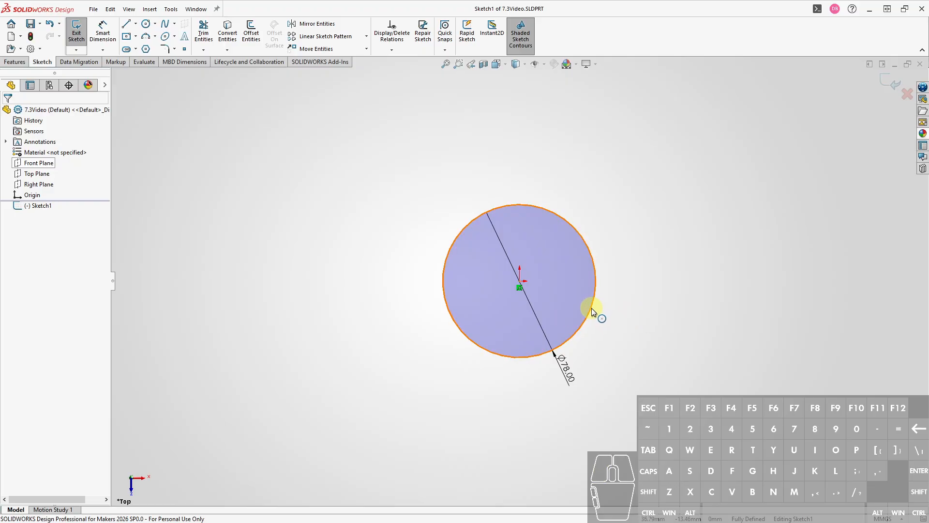
Begin a linear sketch pattern of the circle with two instances spaced 86 mm along the X-axis.
{"action": "scroll", "coordinate": [591, 309], "scroll_direction": "up", "scroll_amount": 3}
{"action": "left_click", "coordinate": [557, 297]}
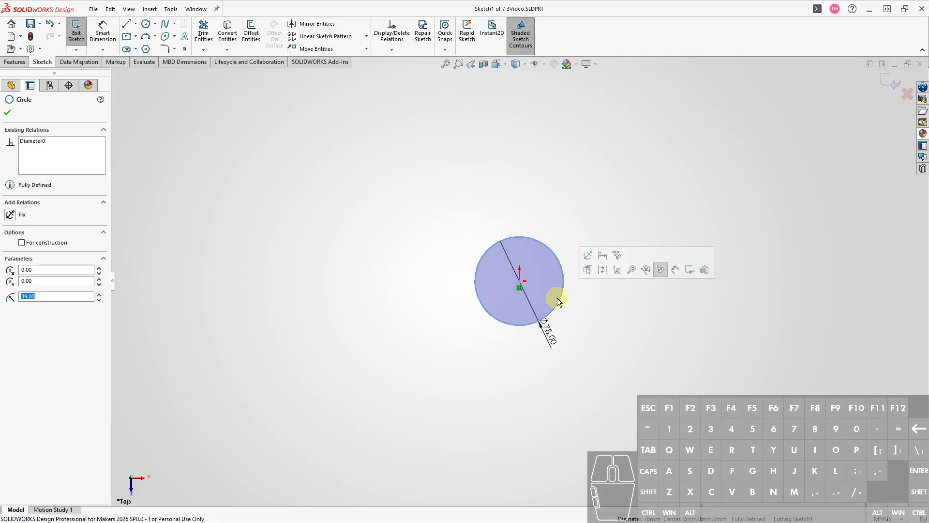
{"action": "left_click", "coordinate": [307, 40]}
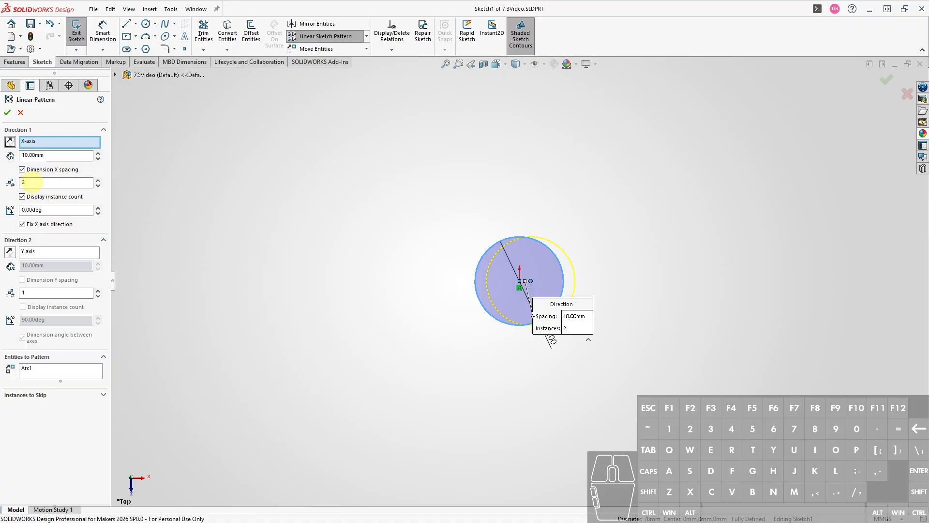
{"action": "left_click", "coordinate": [48, 155]}
{"action": "key", "text": "ctrl+a"}
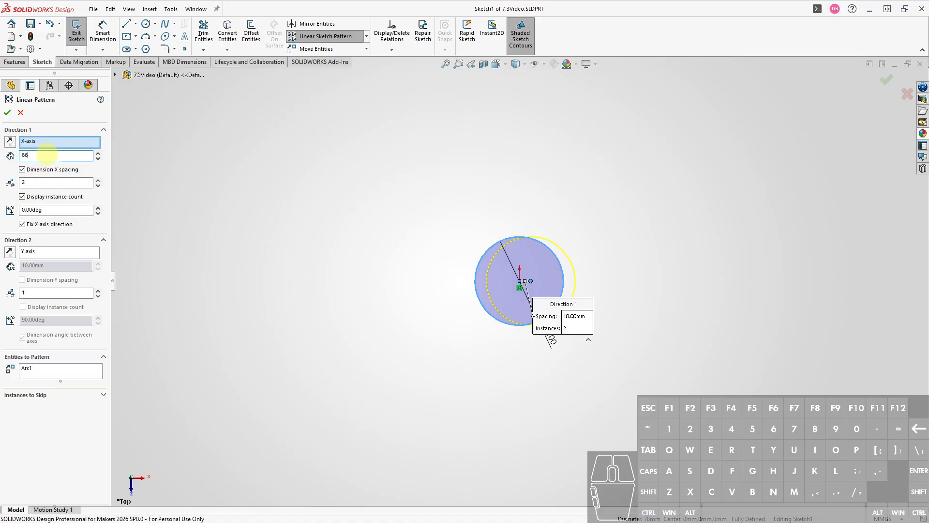
{"action": "type", "text": "86"}
{"action": "key", "text": "Tab"}
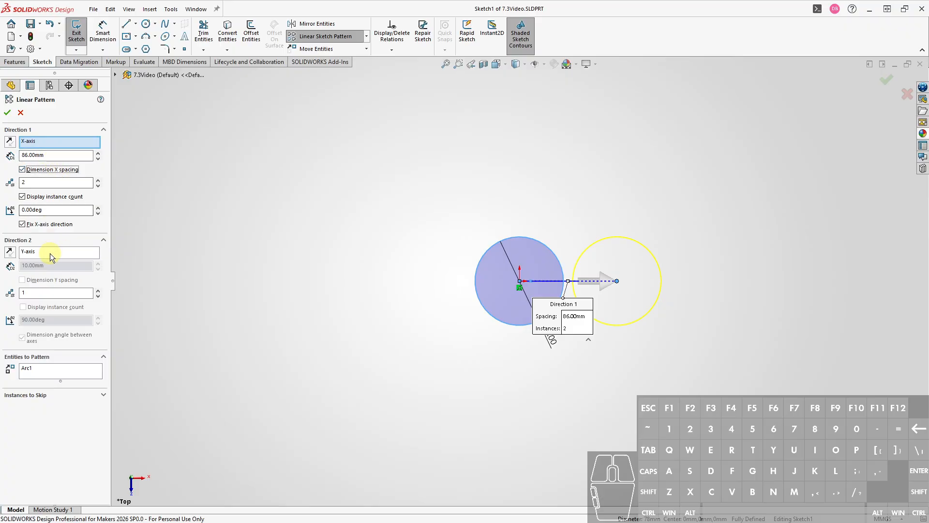
Add four instances spaced 86 mm along the reversed Y-axis with the Y spacing dimensioned, and complete the sketch pattern.
{"action": "double_click", "coordinate": [45, 293]}
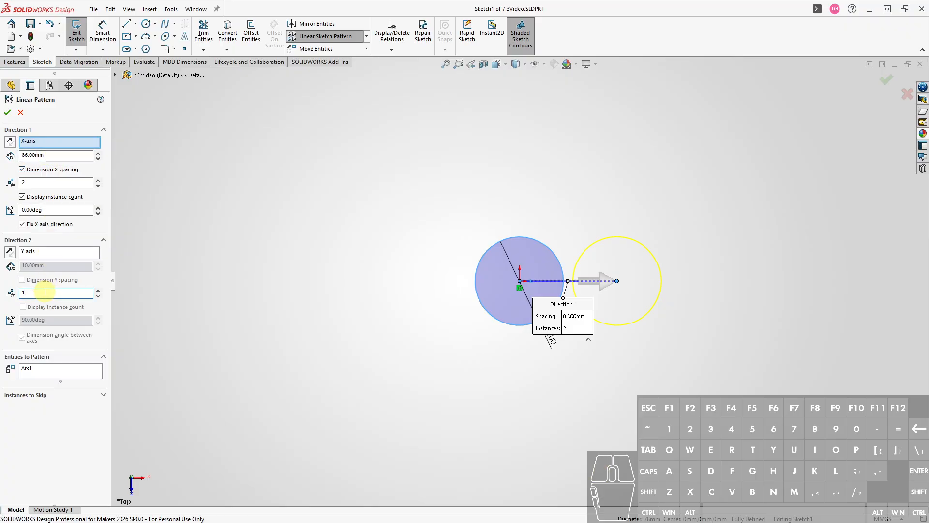
{"action": "type", "text": "4"}
{"action": "key", "text": "Tab"}
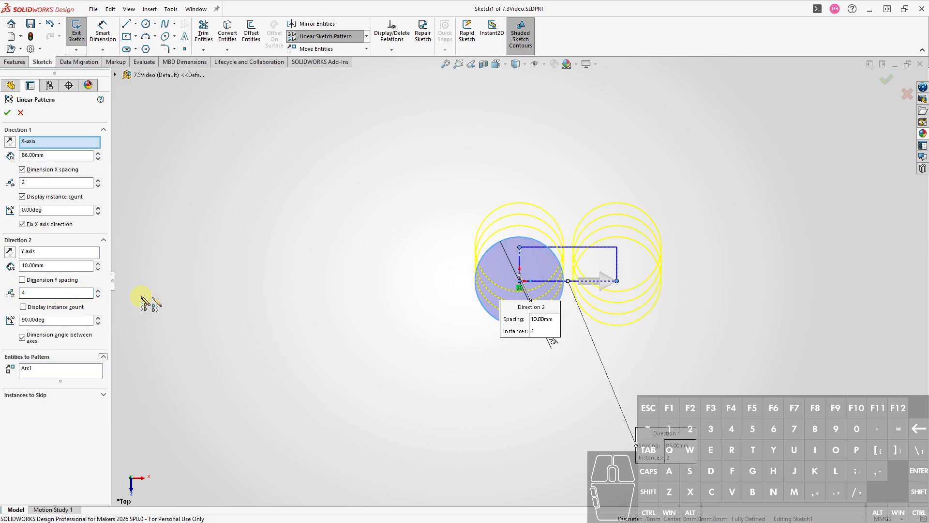
{"action": "left_click", "coordinate": [9, 252]}
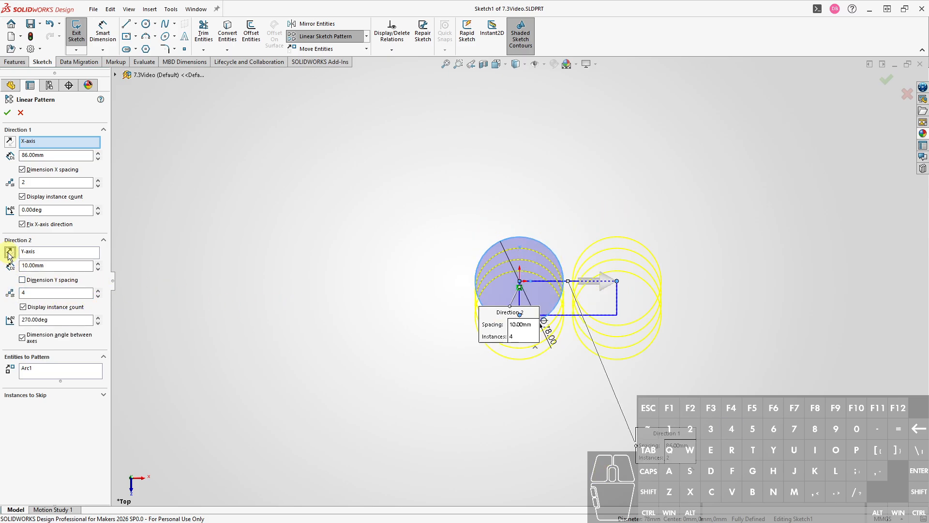
{"action": "double_click", "coordinate": [36, 266]}
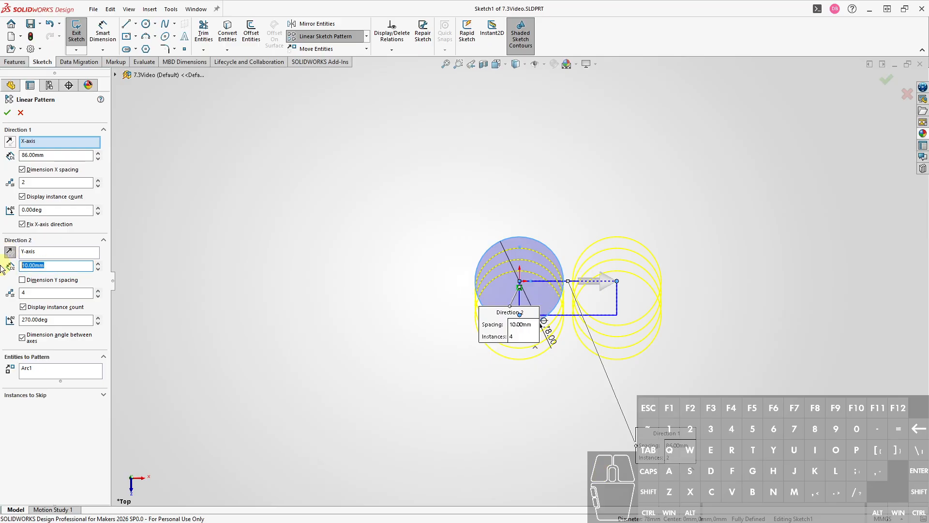
{"action": "type", "text": "86"}
{"action": "key", "text": "Tab"}
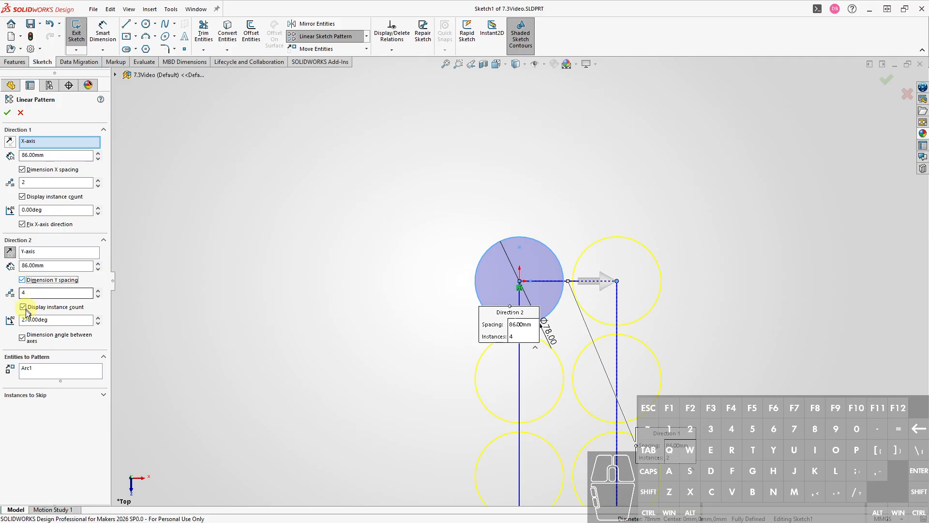
{"action": "left_click", "coordinate": [23, 338]}
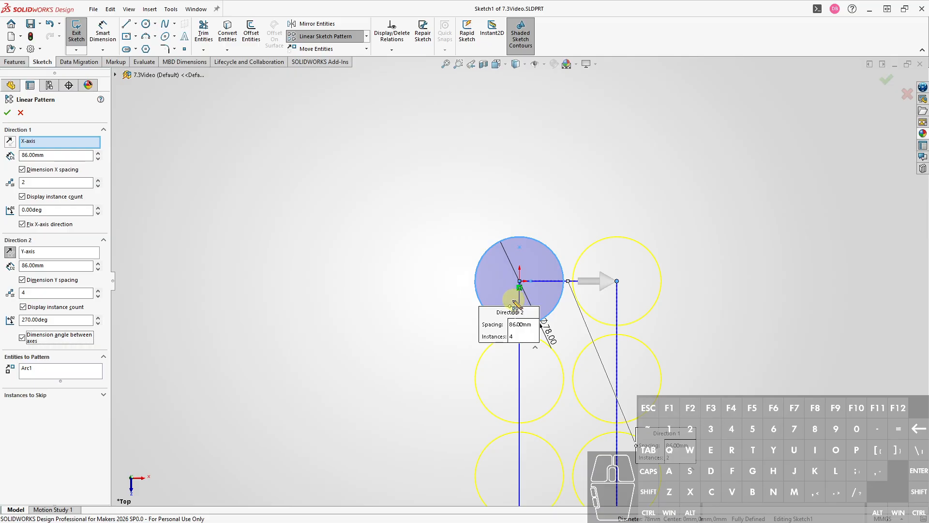
{"action": "key", "text": "Return"}
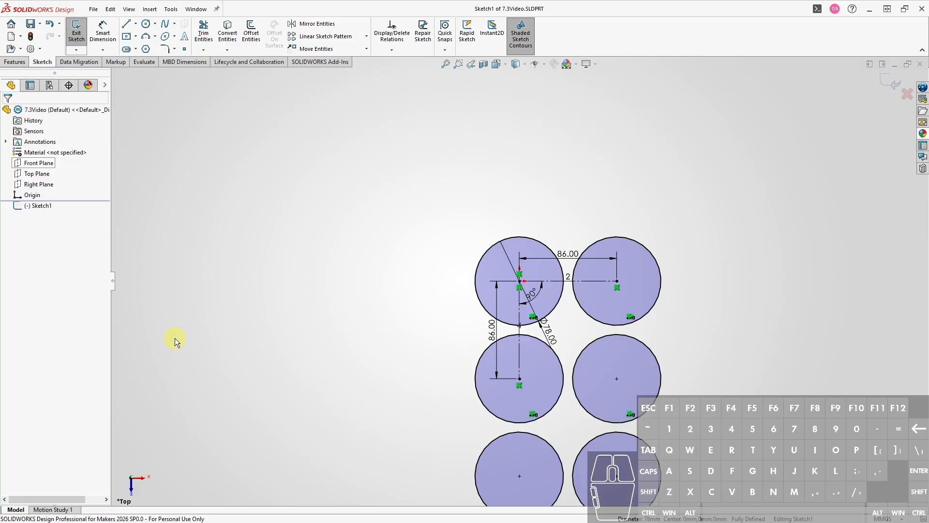
Sketch a corner rectangle about 217 mm wide and 401 mm high around all eight circles.
{"action": "middle_click_drag", "start_coordinate": [343, 349], "coordinate": [301, 217], "text": "ctrl"}
{"action": "key", "text": "f"}
{"action": "key", "text": "s"}
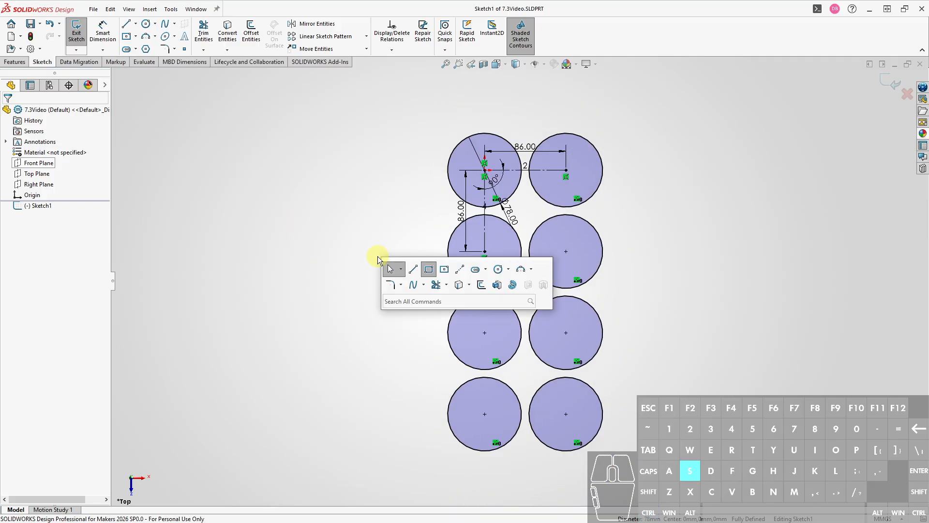
{"action": "left_click", "coordinate": [429, 270]}
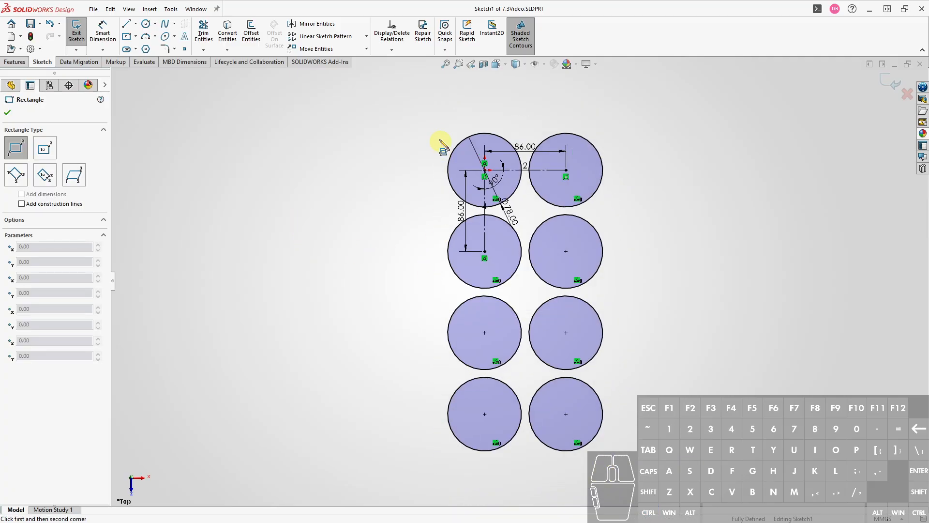
{"action": "left_click", "coordinate": [426, 106]}
{"action": "left_click", "coordinate": [631, 485]}
{"action": "key", "text": "Escape"}
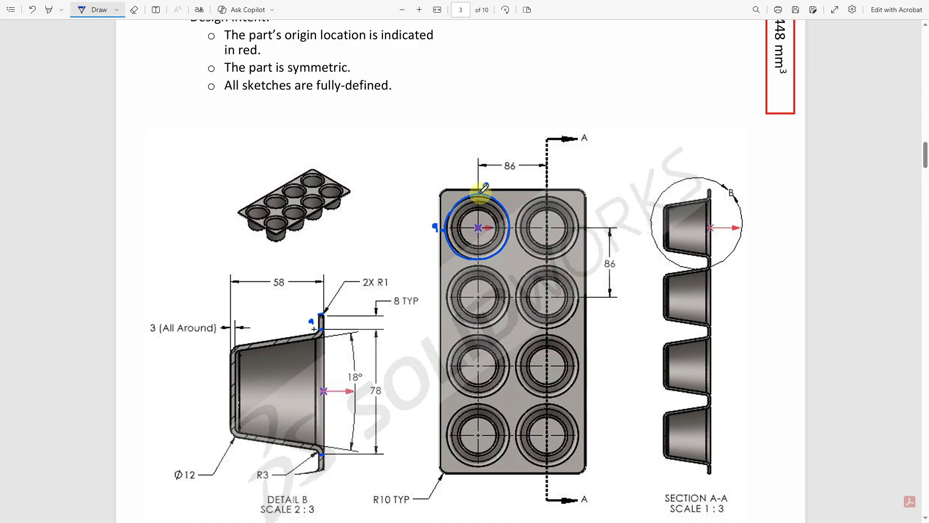
Switch to the PDF drawing and mark the 9 mm gaps between the outer cups and the tray's upper, right and lower edges.
{"action": "left_click_drag", "start_coordinate": [486, 188], "coordinate": [486, 183]}
{"action": "left_click_drag", "start_coordinate": [580, 437], "coordinate": [583, 436]}
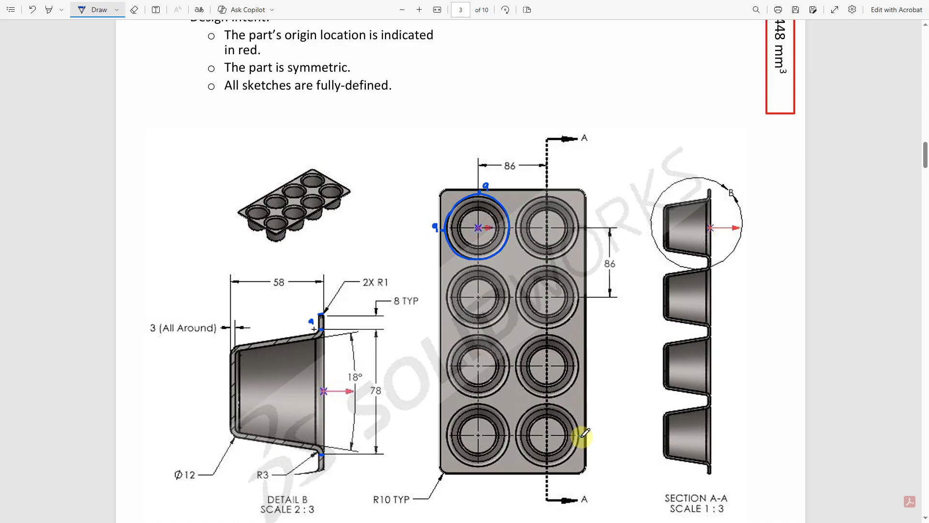
{"action": "left_click_drag", "start_coordinate": [550, 467], "coordinate": [550, 472]}
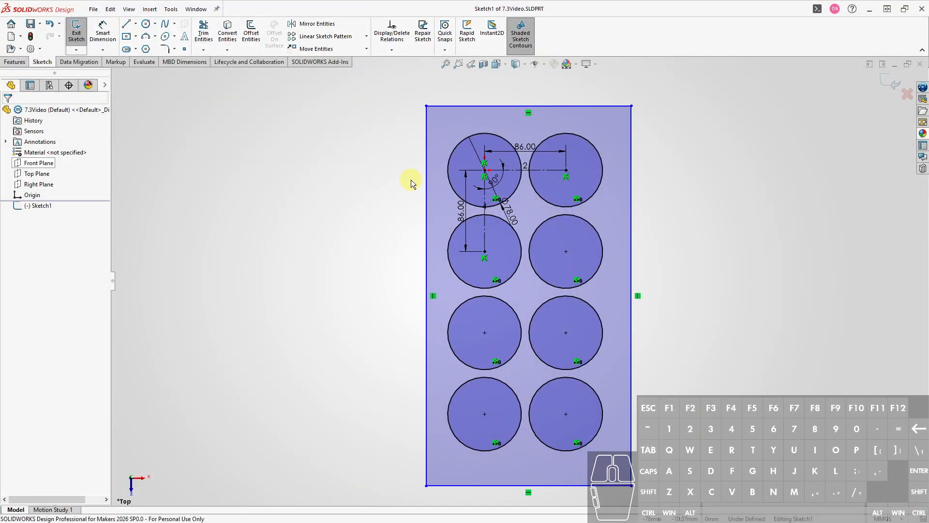
Dimension the gap between the rectangle's left edge and the near side of the origin circle as 9 mm.
{"action": "key", "text": "ctrl+d"}
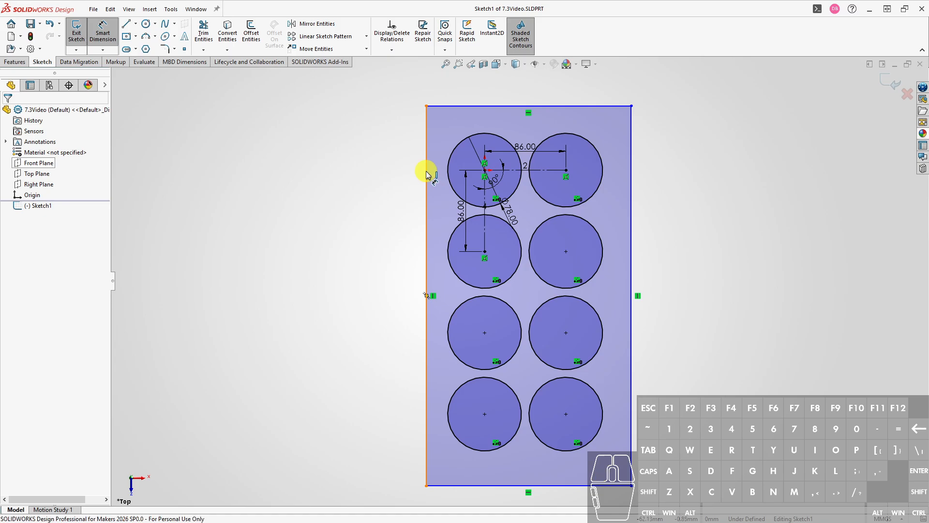
{"action": "left_click", "coordinate": [427, 174]}
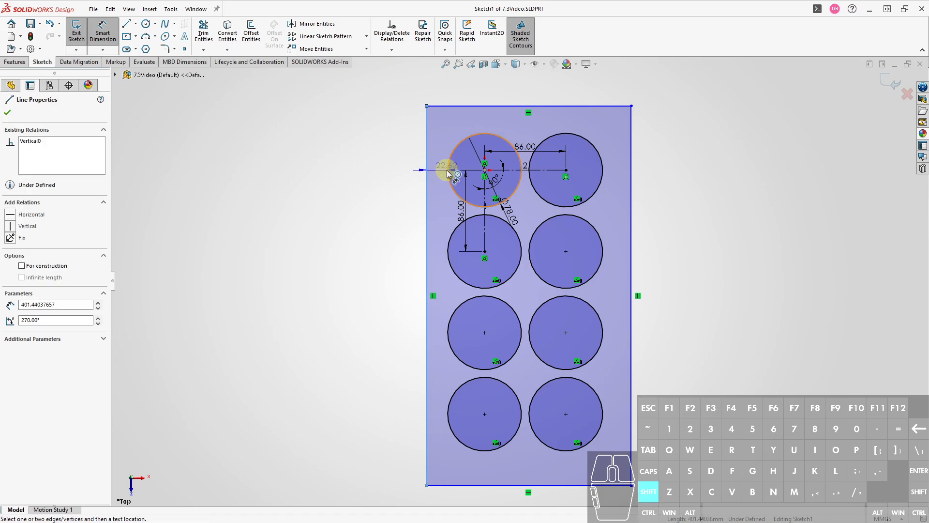
{"action": "left_click", "coordinate": [447, 173]}
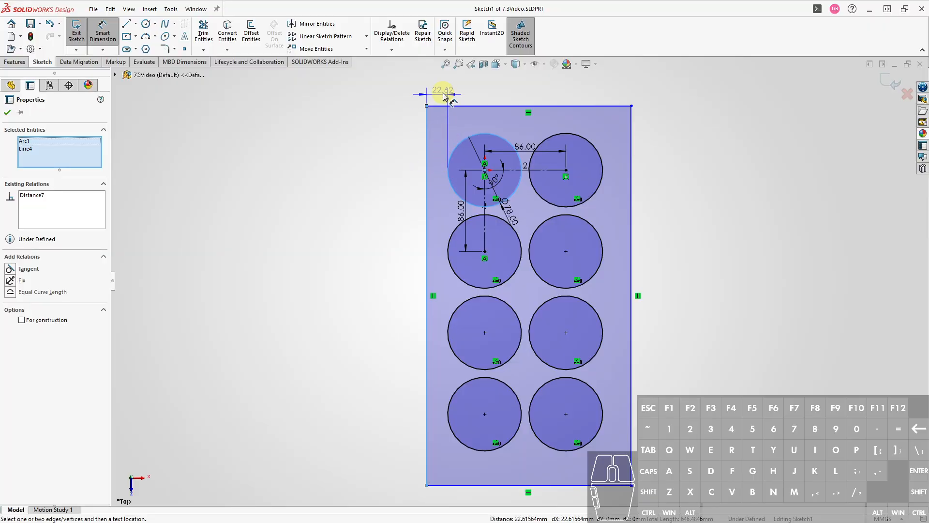
{"action": "left_click", "coordinate": [440, 91]}
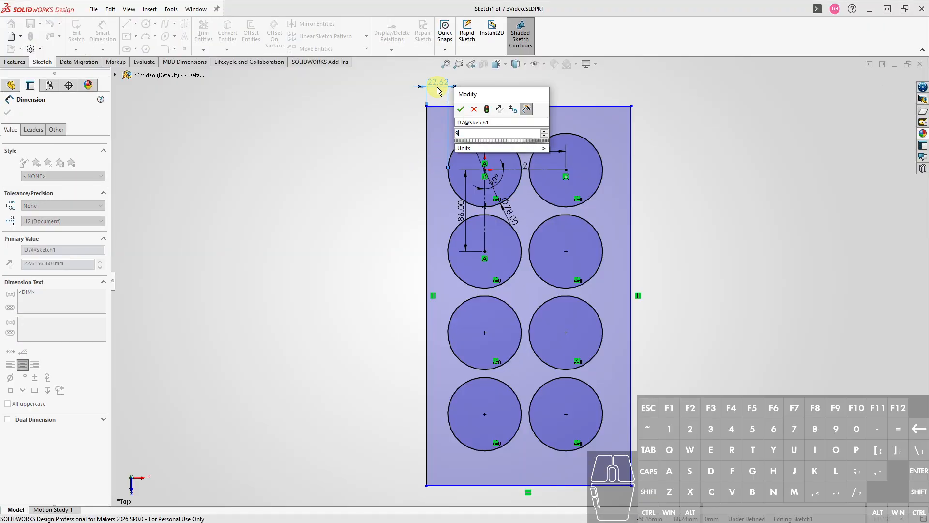
{"action": "key", "text": "Return"}
{"action": "key", "text": "Escape"}
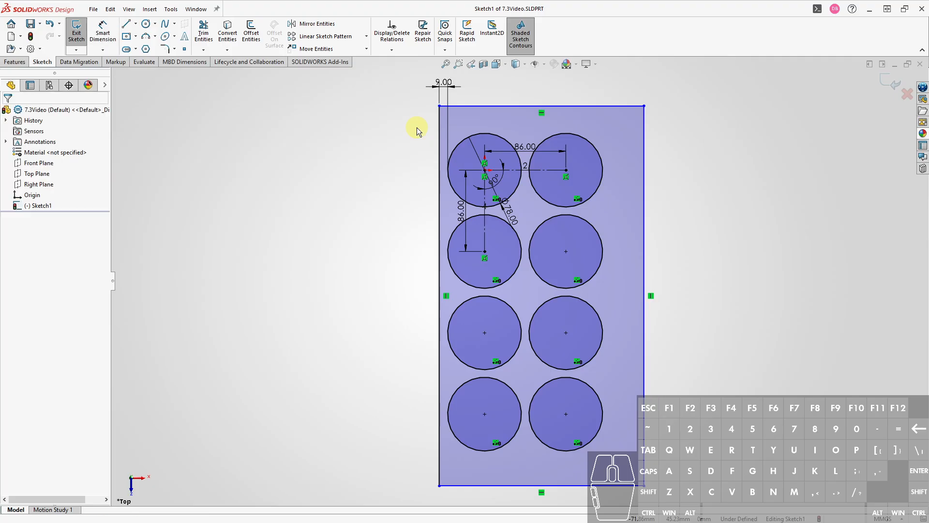
Dimension the gap between the rectangle's upper edge and the top of the origin circle as 9 mm.
{"action": "key", "text": "ctrl+d"}
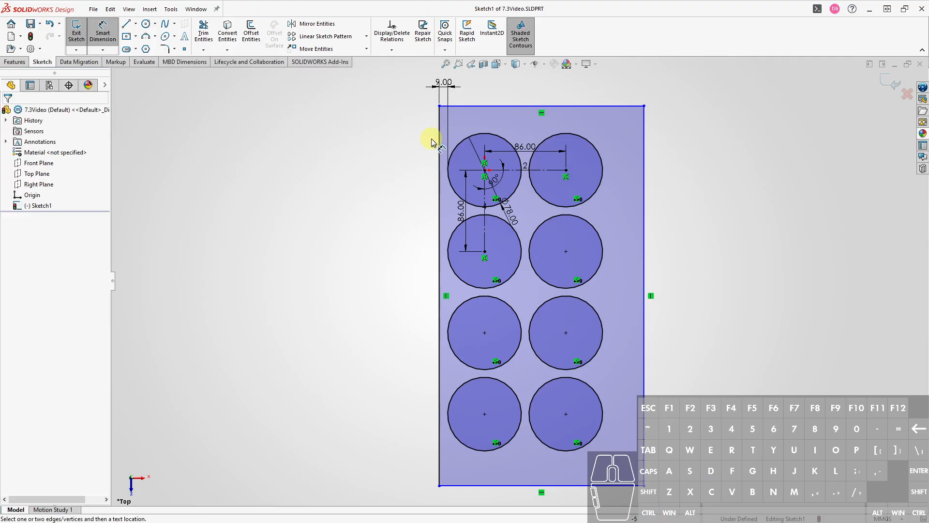
{"action": "left_click", "coordinate": [487, 106]}
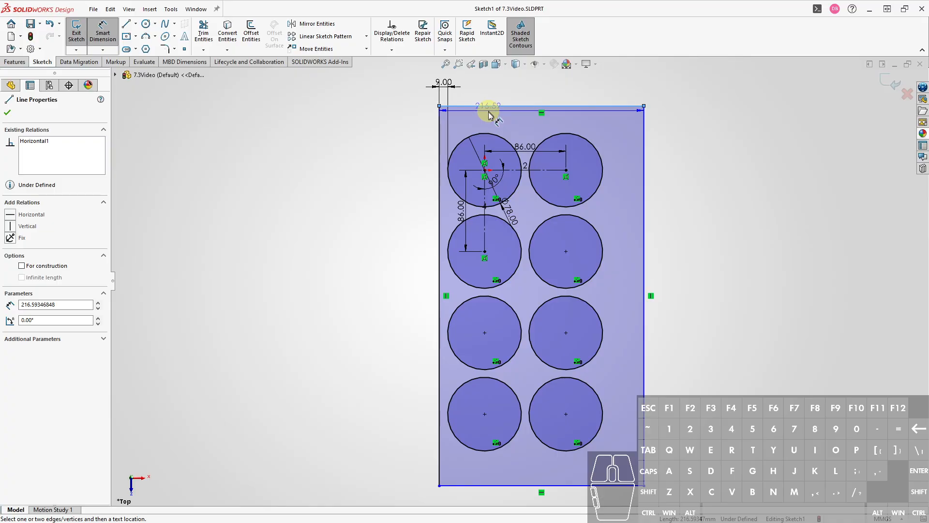
{"action": "left_click", "coordinate": [486, 133]}
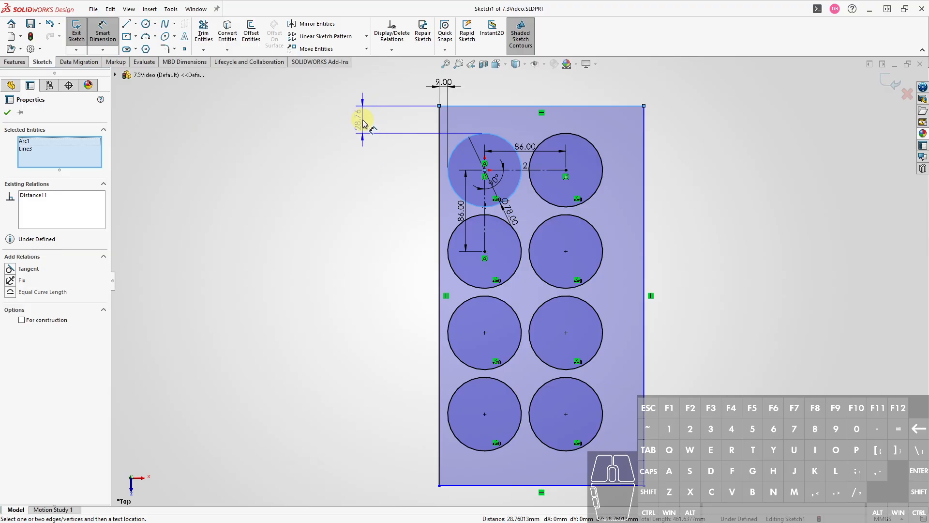
{"action": "left_click", "coordinate": [362, 120]}
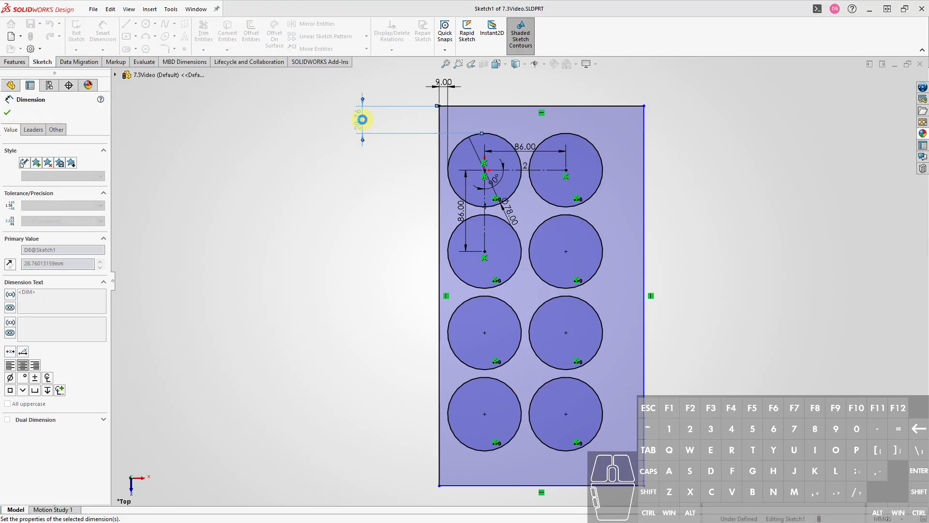
{"action": "type", "text": "9"}
{"action": "key", "text": "Return"}
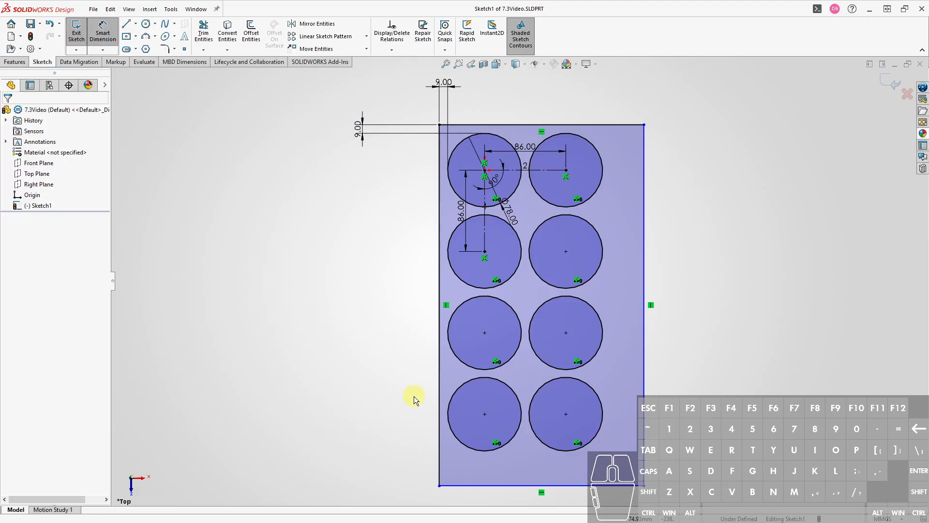
Dimension the gap between the rectangle's lower edge and the bottom of the lower-right circle as 9 mm.
{"action": "left_click", "coordinate": [581, 485]}
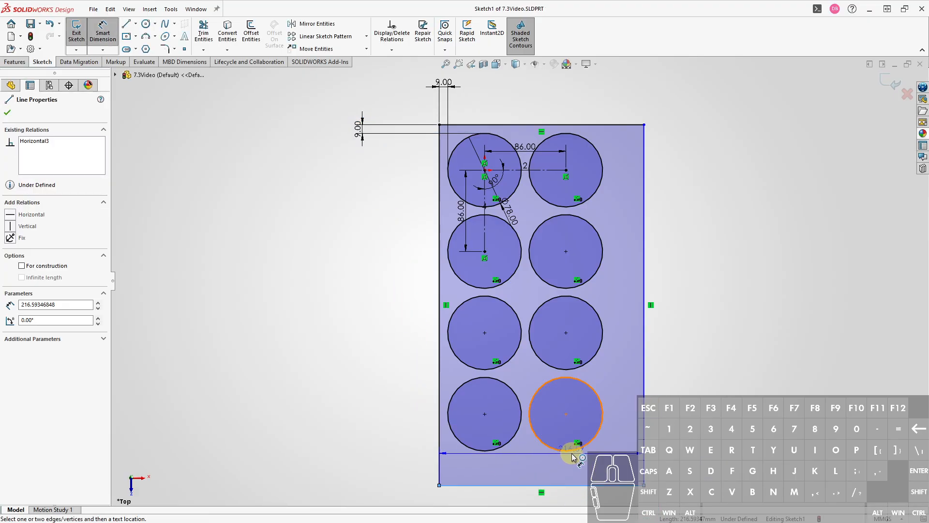
{"action": "left_click", "coordinate": [568, 449]}
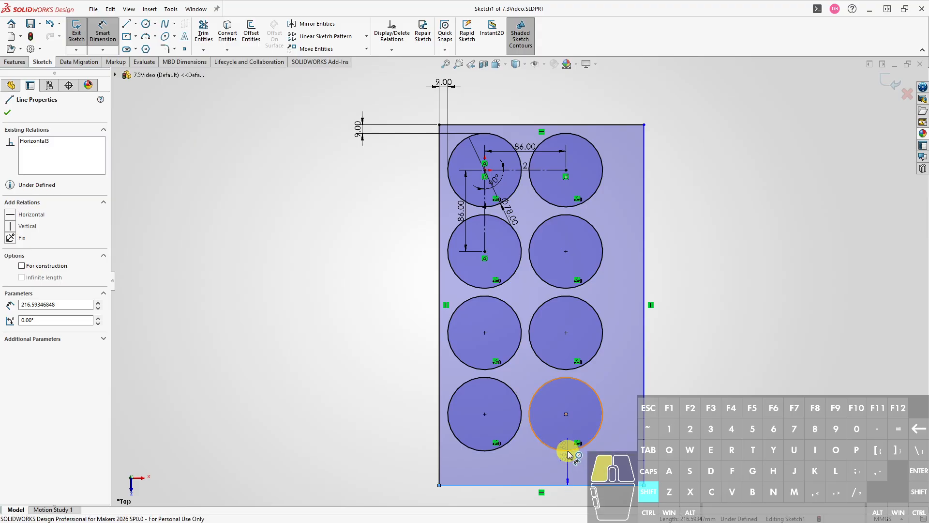
{"action": "left_click", "coordinate": [716, 476]}
{"action": "type", "text": "9"}
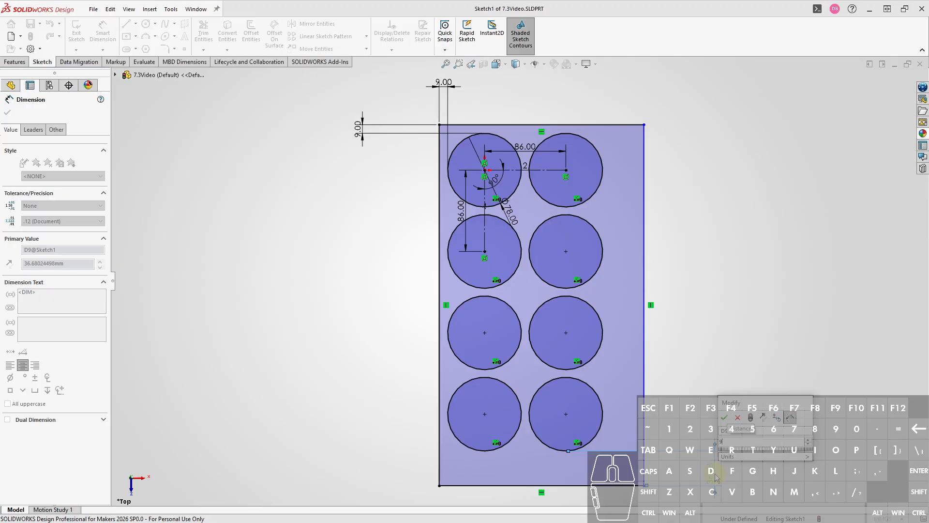
{"action": "key", "text": "Return"}
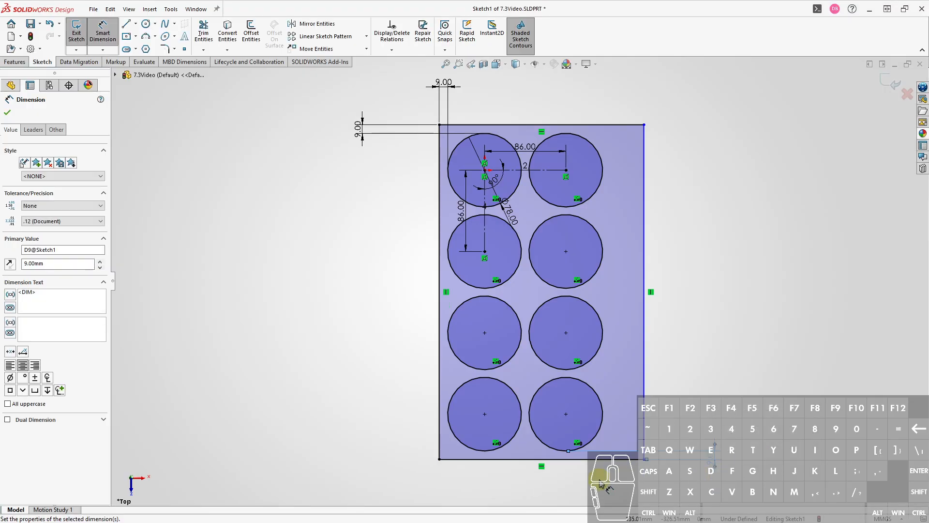
{"action": "scroll", "coordinate": [601, 484], "scroll_direction": "down", "scroll_amount": 3}
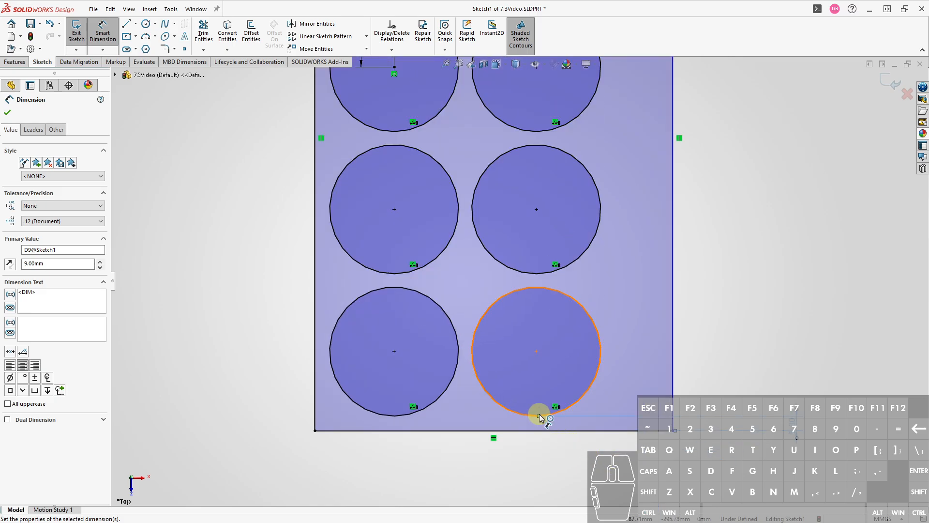
Undo the lower gap dimension and recreate it as 9 mm between the rectangle's lower edge and the bottom of the lower-right circle.
{"action": "key", "text": "ctrl+z"}
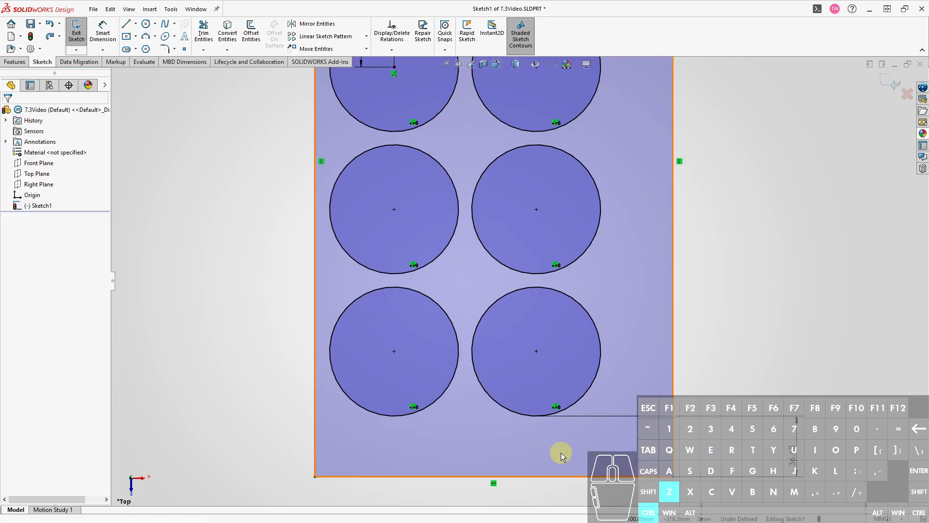
{"action": "key", "text": "ctrl+d"}
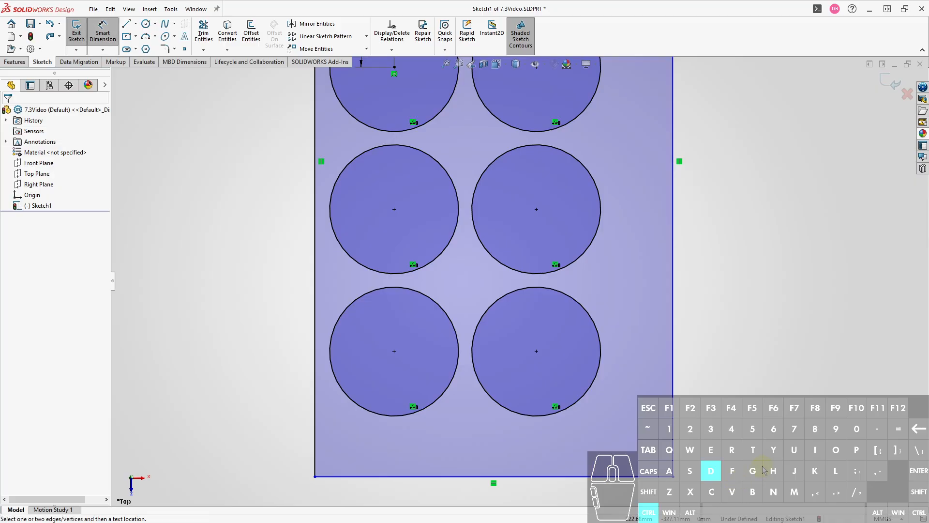
{"action": "left_click", "coordinate": [547, 477]}
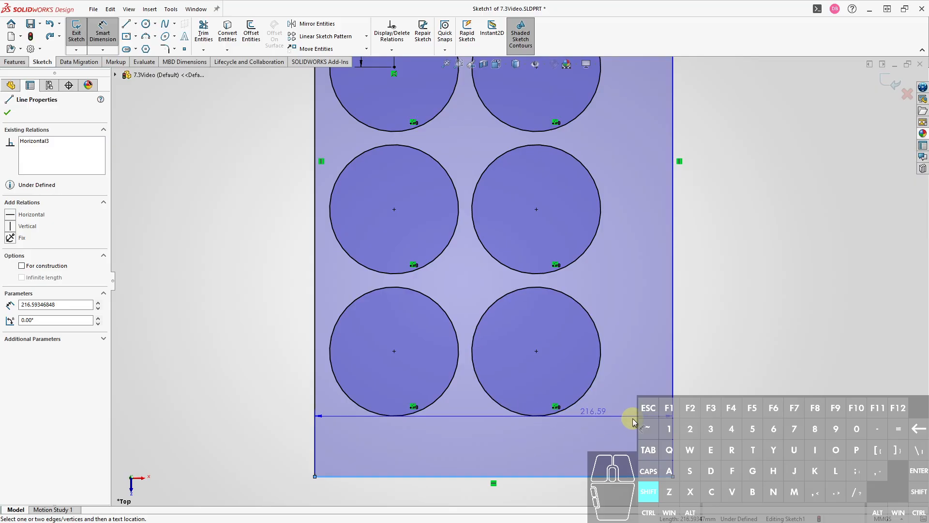
{"action": "left_click", "coordinate": [536, 416]}
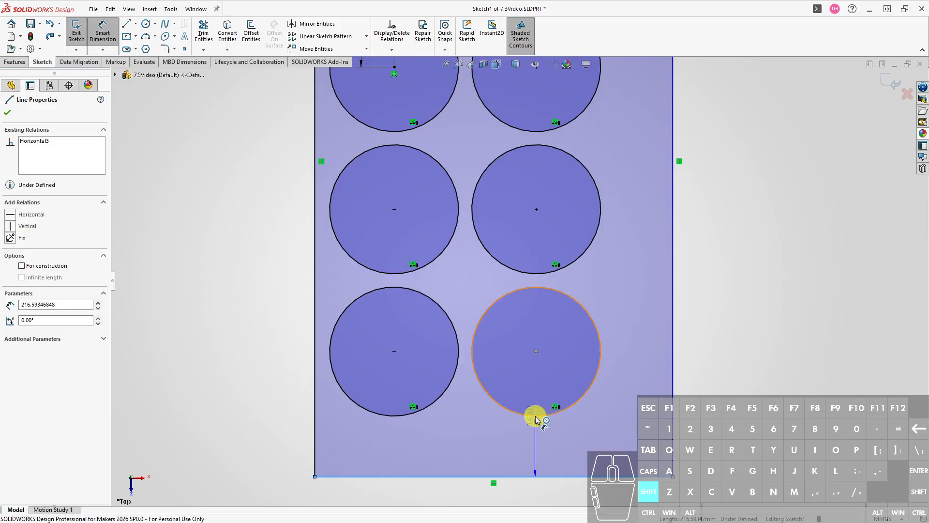
{"action": "left_click", "coordinate": [536, 419]}
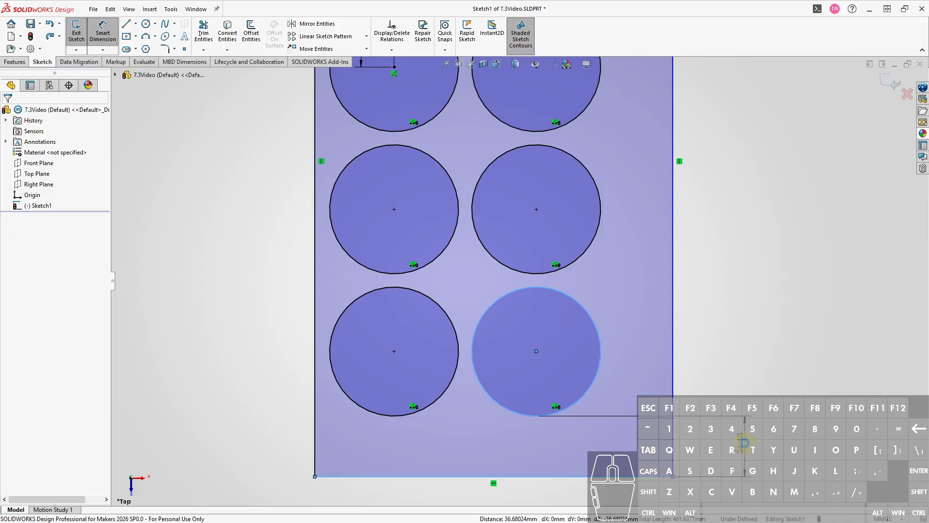
{"action": "left_click", "coordinate": [743, 438]}
{"action": "type", "text": "9.00mm"}
{"action": "key", "text": "Return"}
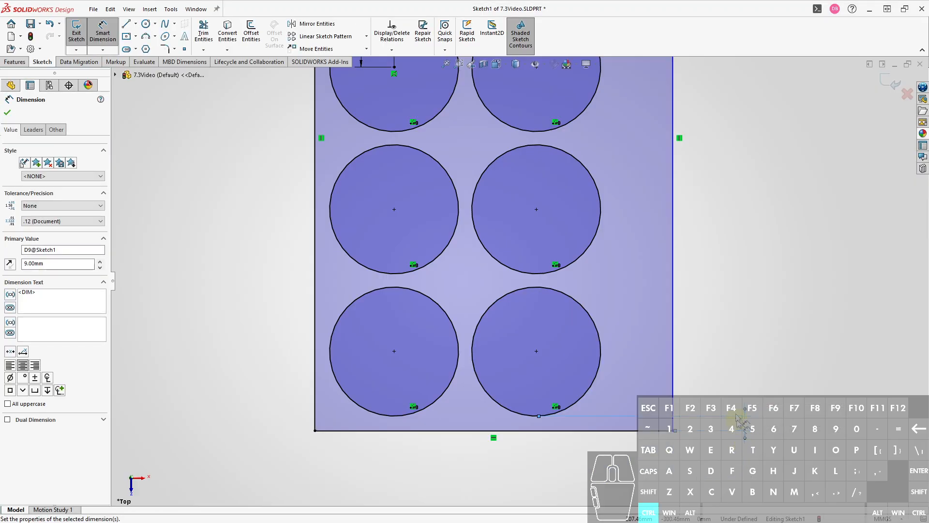
Dimension the gap between the rectangle's right edge and the far side of the lower-right circle as 9 mm.
{"action": "left_click", "coordinate": [674, 367]}
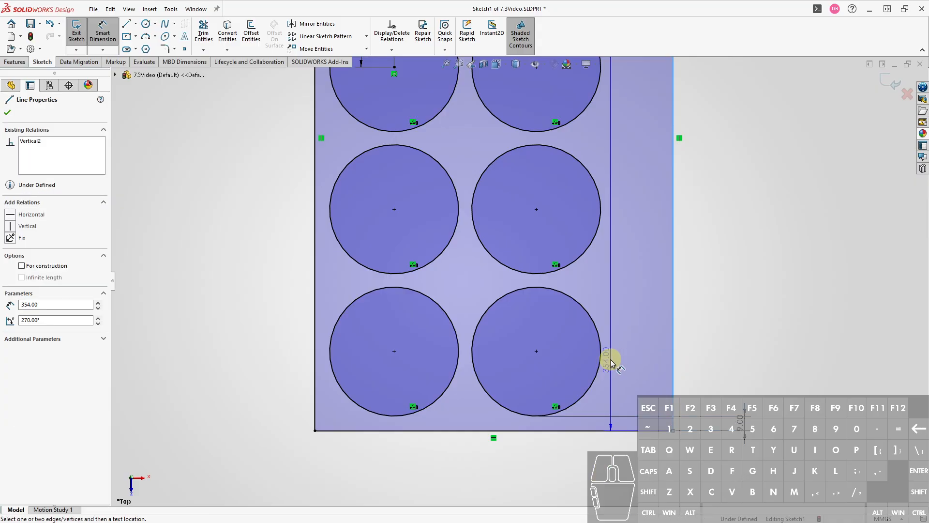
{"action": "left_click", "coordinate": [601, 371]}
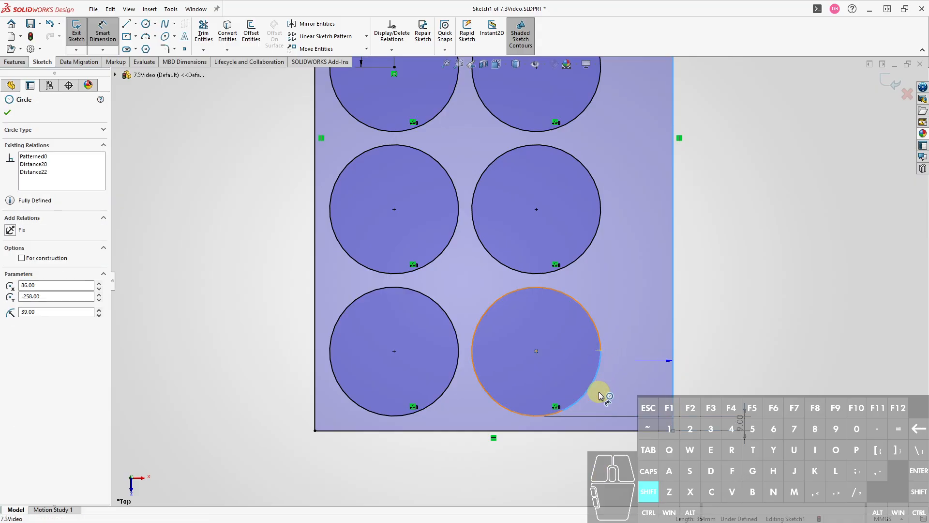
{"action": "left_click", "coordinate": [636, 480]}
{"action": "type", "text": "9"}
{"action": "key", "text": "Return"}
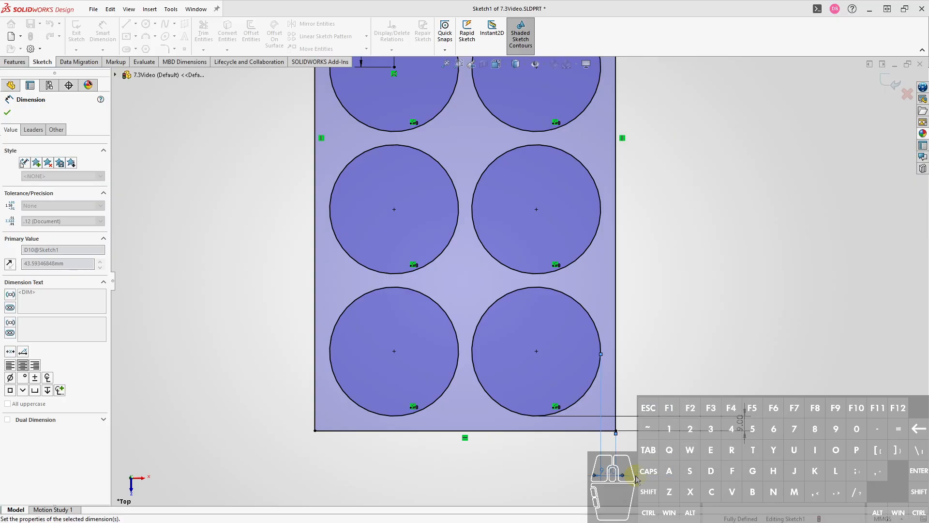
{"action": "key", "text": "Escape"}
Extrude the tray profile as a 3 mm blind boss in the reversed direction, downward from the sketch plane.
{"action": "key", "text": "ctrl+7"}
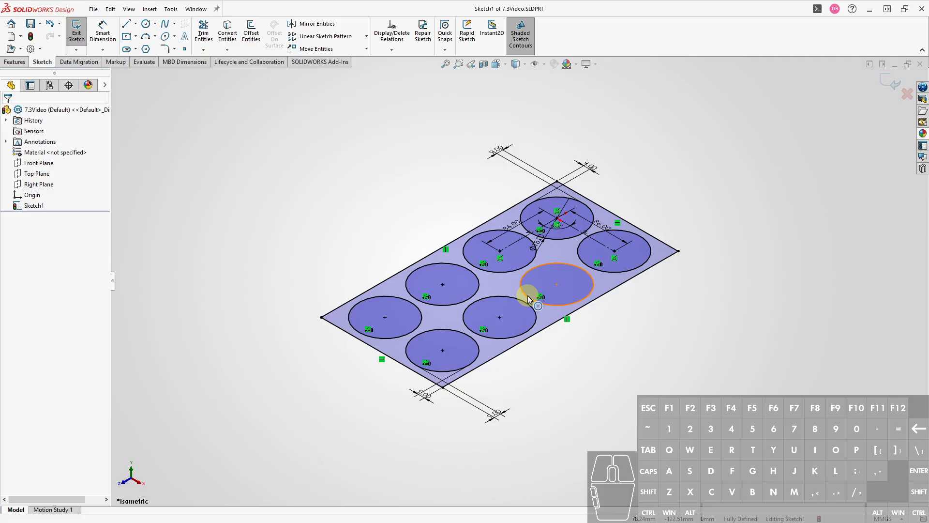
{"action": "key", "text": "ctrl+e"}
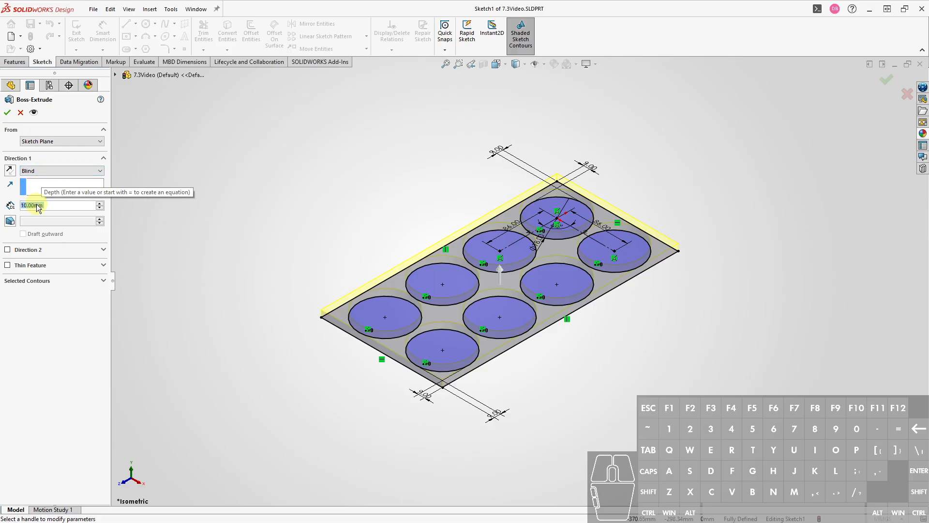
{"action": "left_click", "coordinate": [10, 171]}
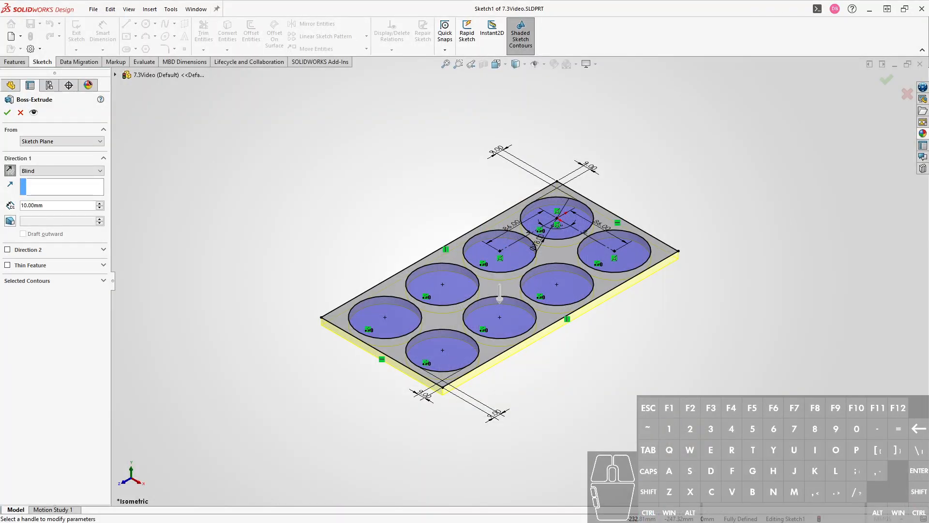
{"action": "double_click", "coordinate": [49, 206]}
{"action": "type", "text": "3"}
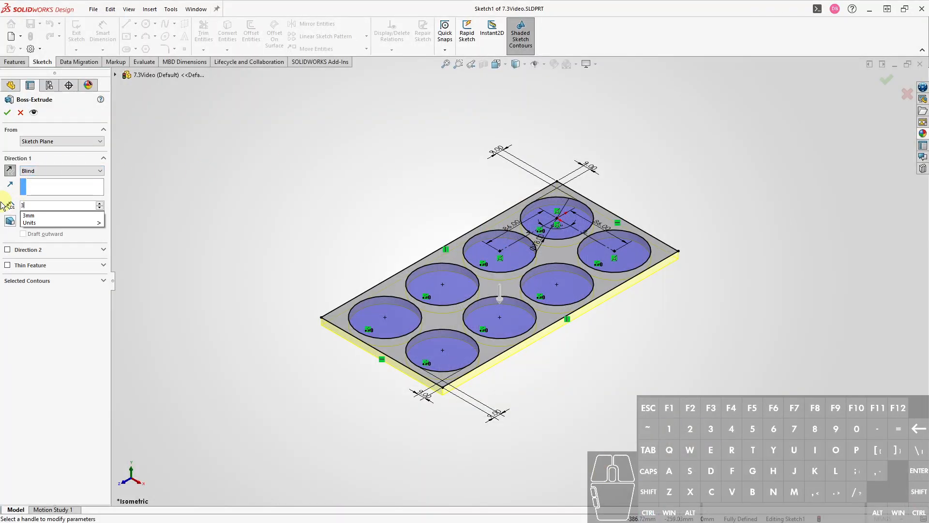
{"action": "key", "text": "Return"}
{"action": "key", "text": "Return"}
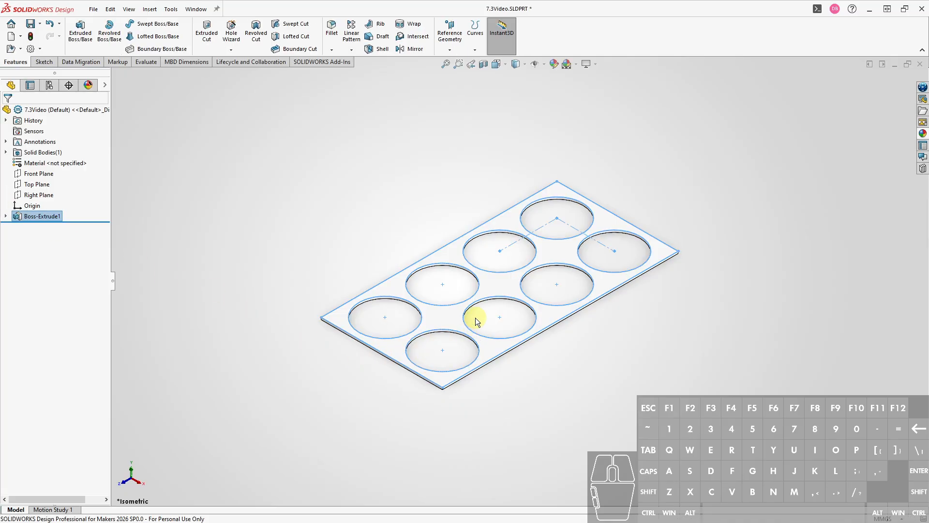
{"action": "left_click", "coordinate": [624, 359]}
Start a 10 mm fillet and select the short vertical edges at the plate's two corners on its front short side.
{"action": "scroll", "coordinate": [484, 325], "scroll_direction": "down", "scroll_amount": 3}
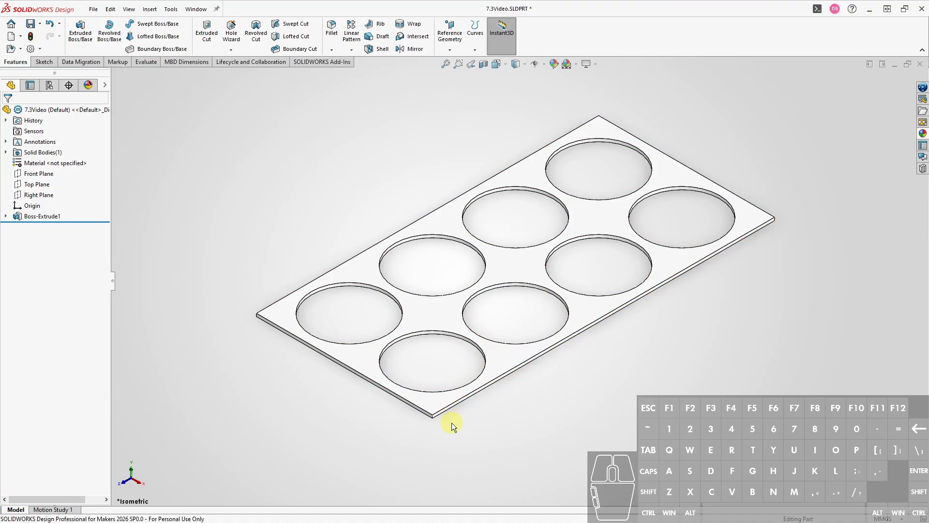
{"action": "scroll", "coordinate": [434, 423], "scroll_direction": "down", "scroll_amount": 2}
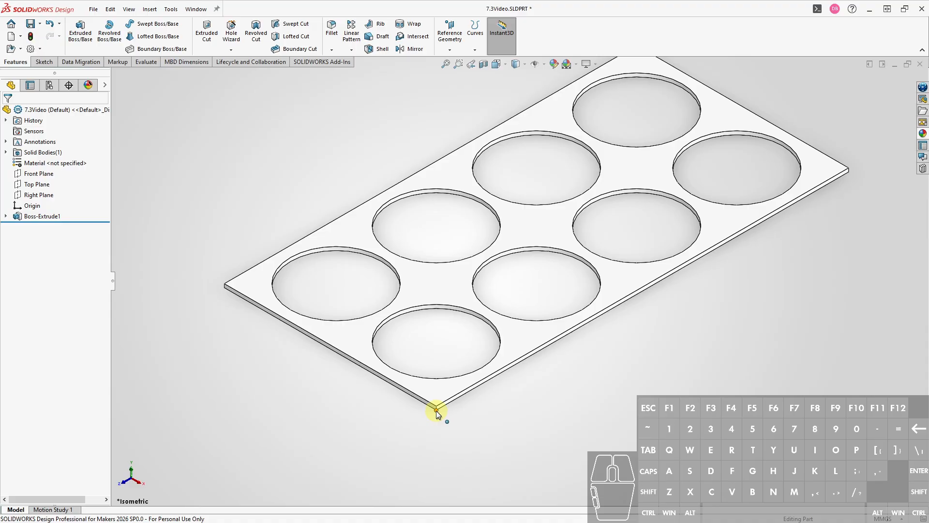
{"action": "key", "text": "s"}
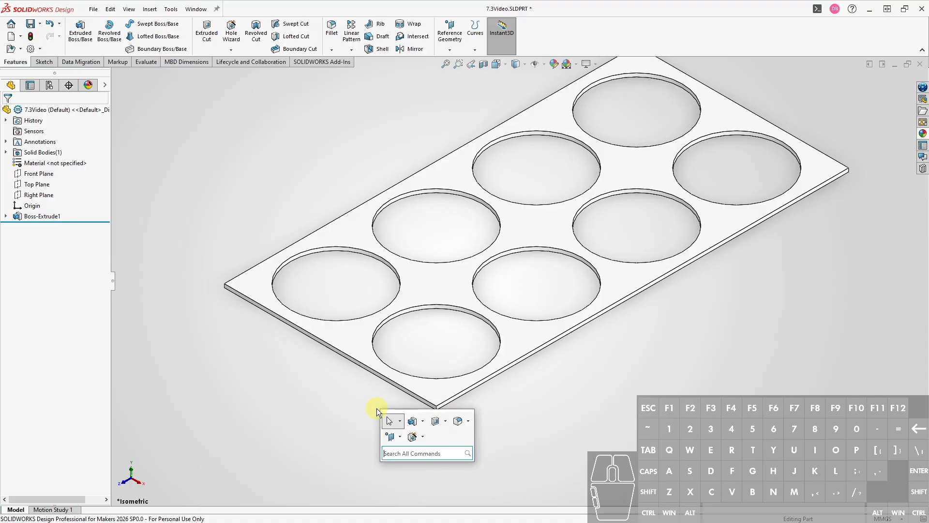
{"action": "left_click", "coordinate": [457, 423]}
{"action": "type", "text": "10"}
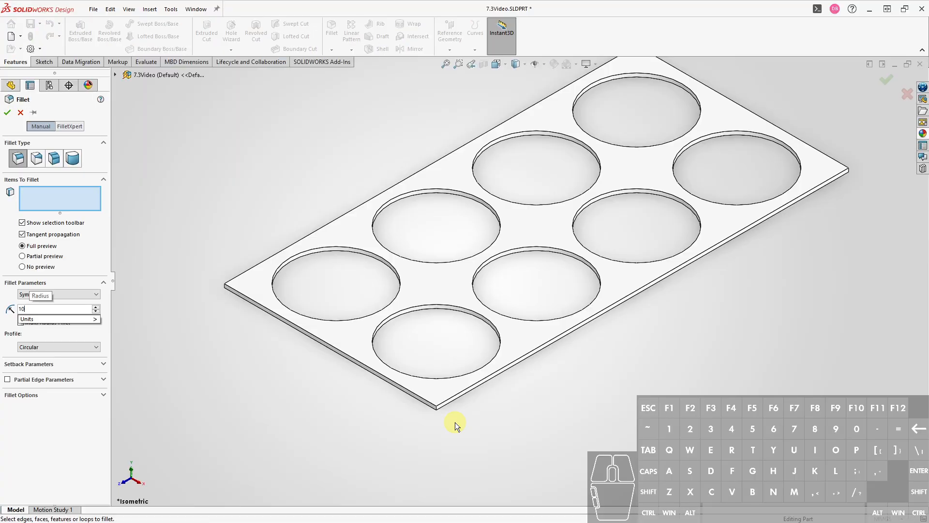
{"action": "scroll", "coordinate": [445, 413], "scroll_direction": "down", "scroll_amount": 5}
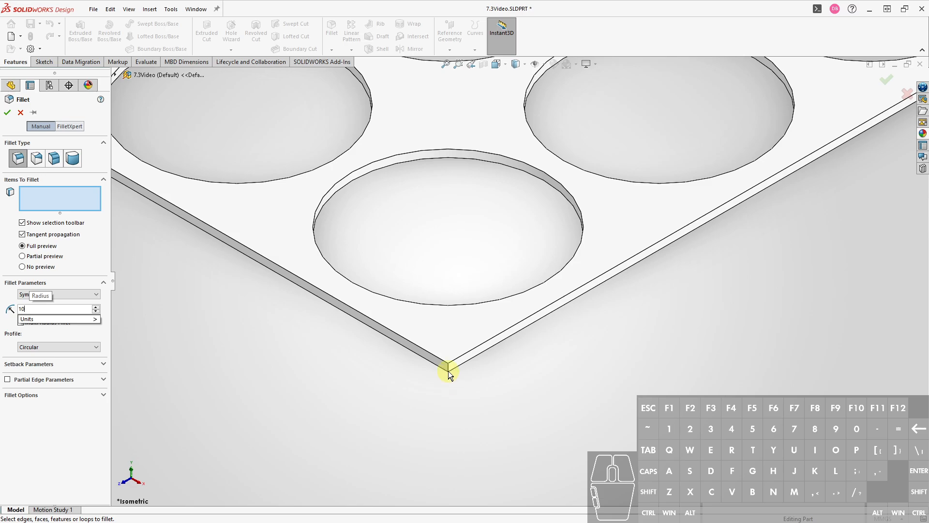
{"action": "left_click", "coordinate": [448, 370]}
{"action": "scroll", "coordinate": [350, 341], "scroll_direction": "up", "scroll_amount": 3}
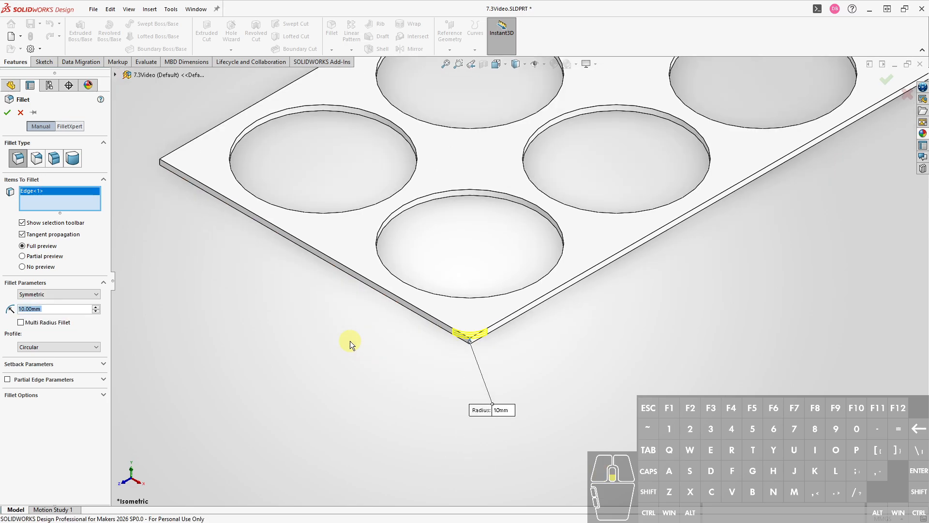
{"action": "middle_click_drag", "start_coordinate": [279, 266], "coordinate": [322, 318], "text": "ctrl"}
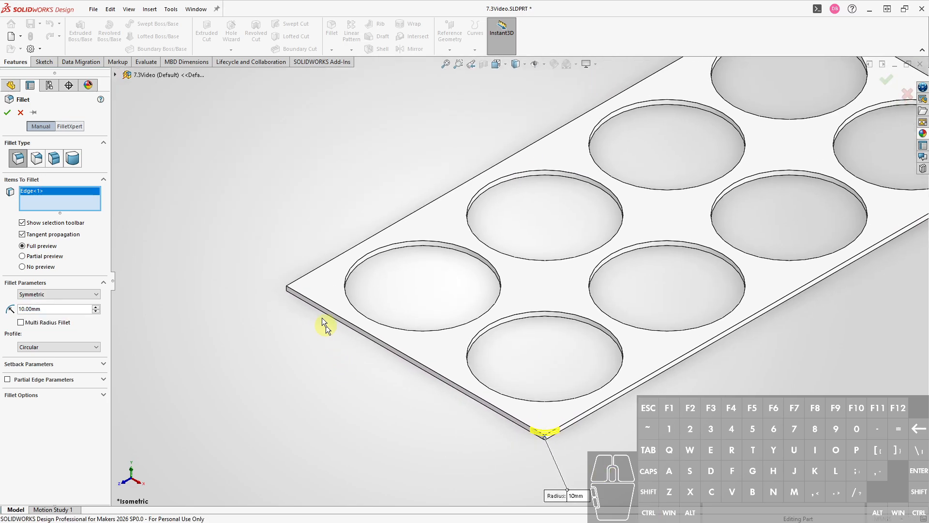
{"action": "left_click", "coordinate": [286, 289]}
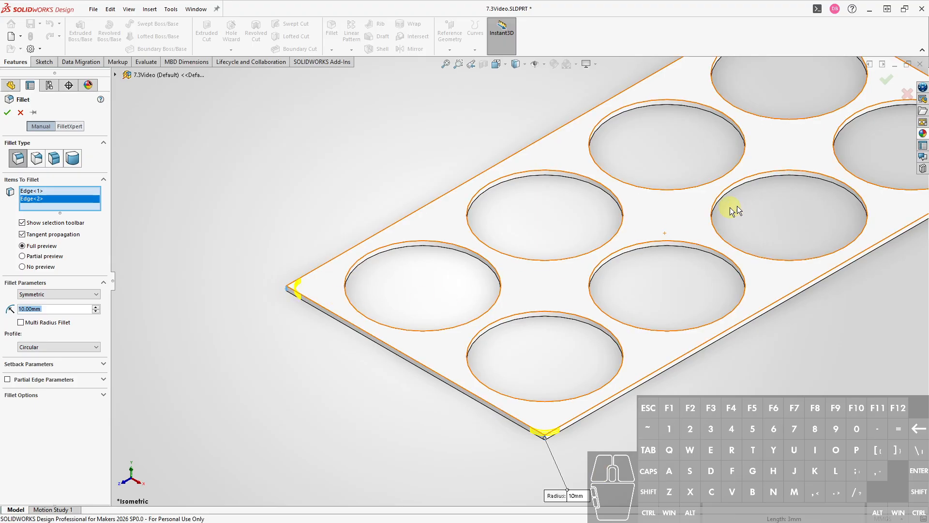
Add the vertical edges at the two corners on the rear short side and apply the 10 mm fillet.
{"action": "middle_click_drag", "start_coordinate": [772, 153], "coordinate": [618, 291], "text": "ctrl"}
{"action": "scroll", "coordinate": [622, 187], "scroll_direction": "up", "scroll_amount": 5}
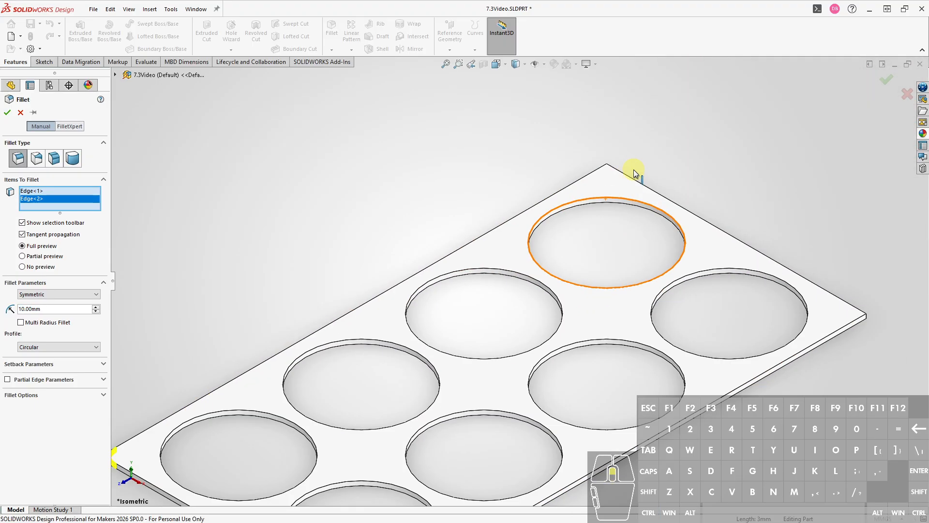
{"action": "left_click", "coordinate": [577, 187]}
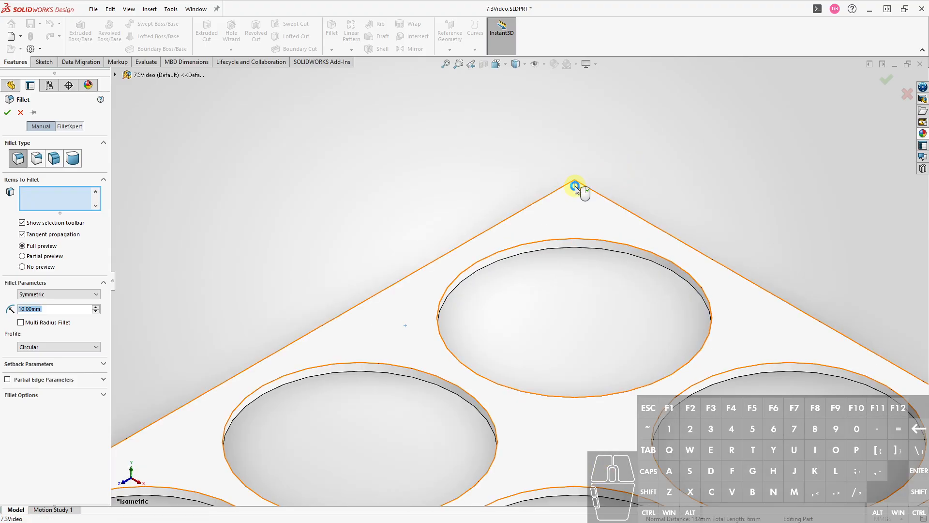
{"action": "middle_click_drag", "start_coordinate": [760, 353], "coordinate": [599, 221], "text": "ctrl"}
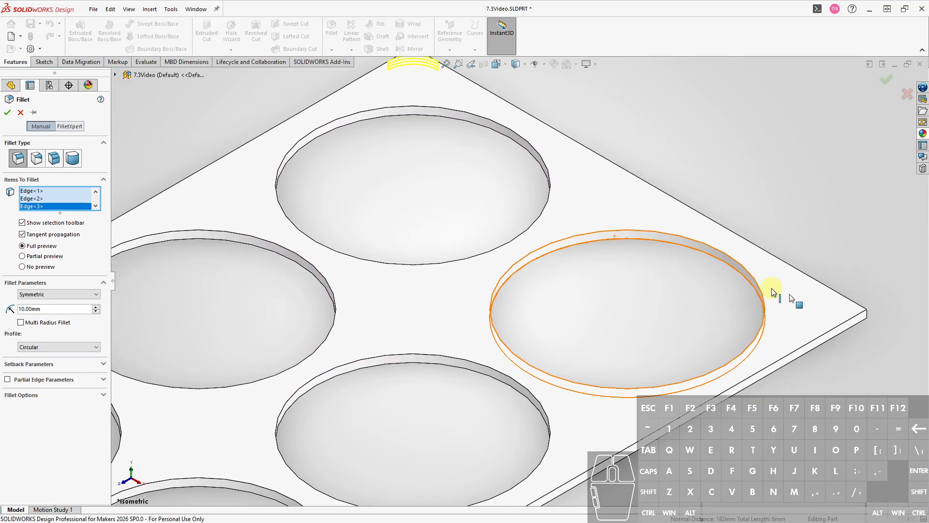
{"action": "left_click", "coordinate": [868, 316]}
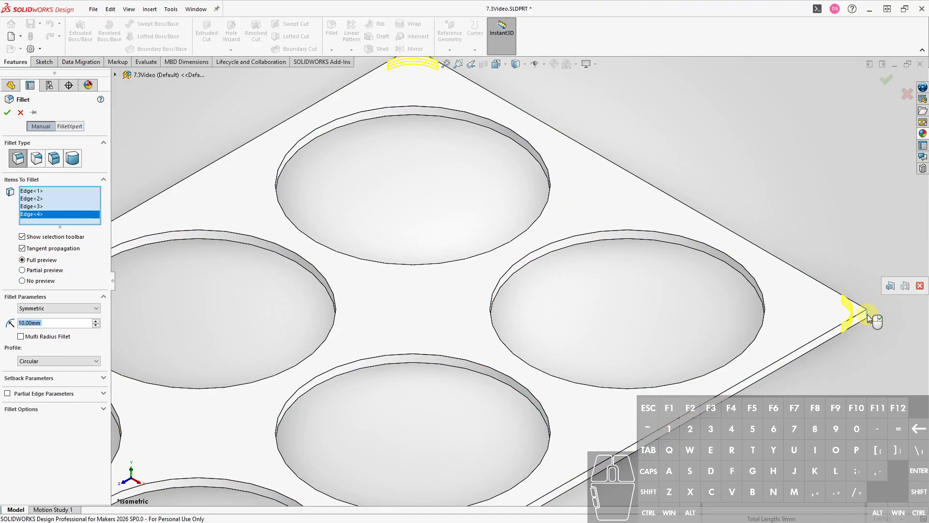
{"action": "key", "text": "Return"}
{"action": "key", "text": "f"}
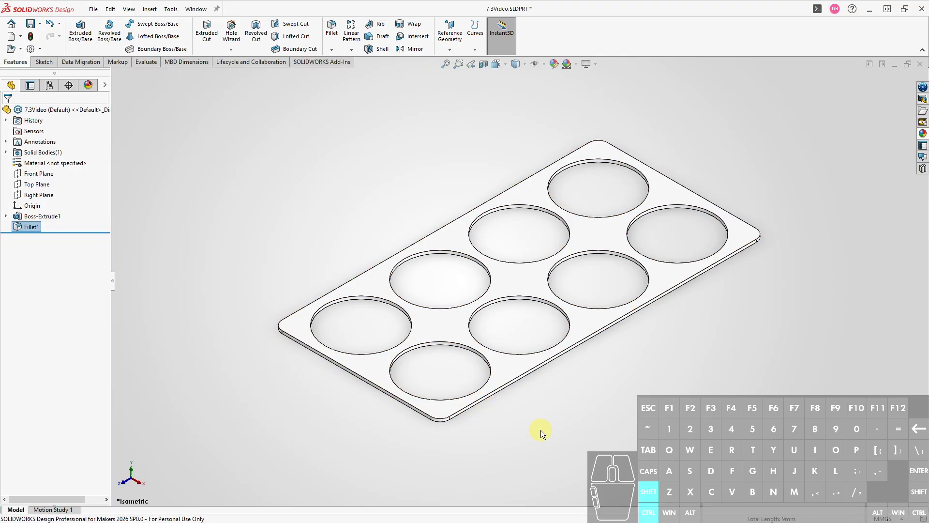
Apply a 1 mm fillet to the plate's upper and lower outer perimeter edges.
{"action": "key", "text": "ctrl+shift+2"}
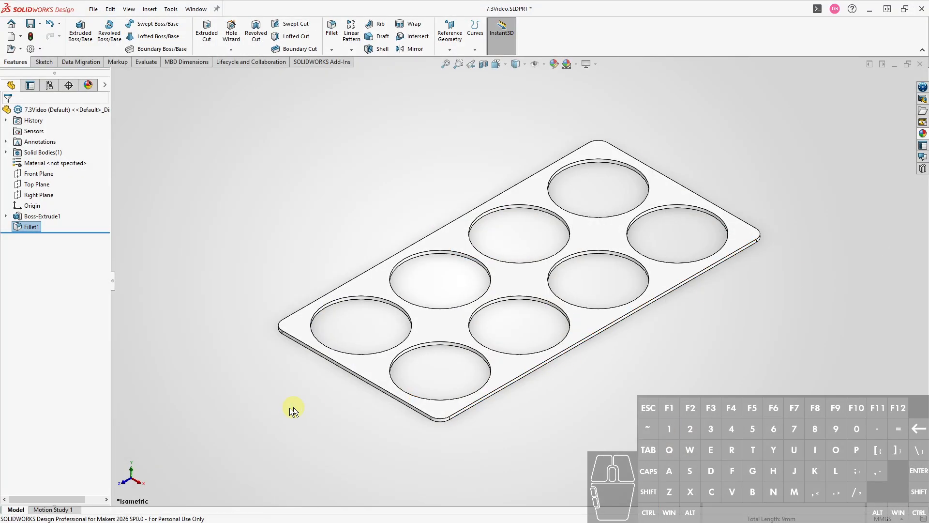
{"action": "key", "text": "s"}
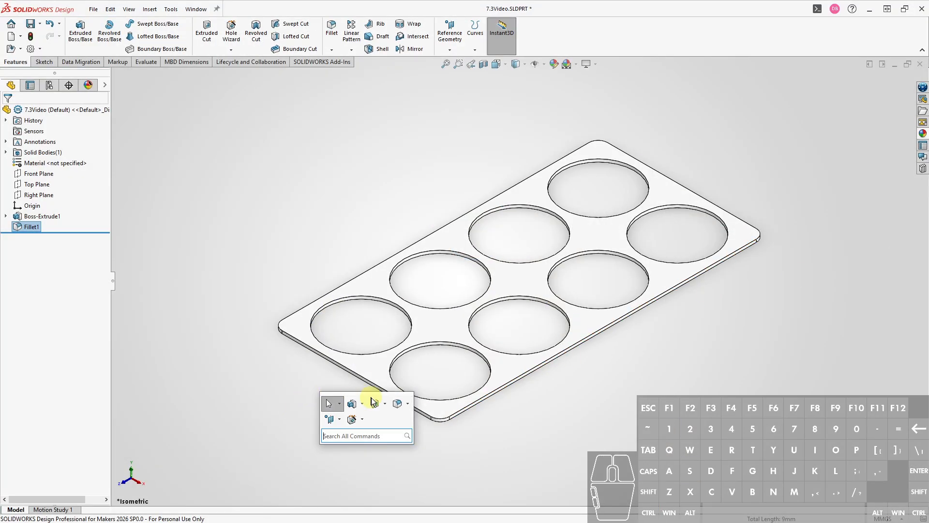
{"action": "left_click", "coordinate": [397, 404]}
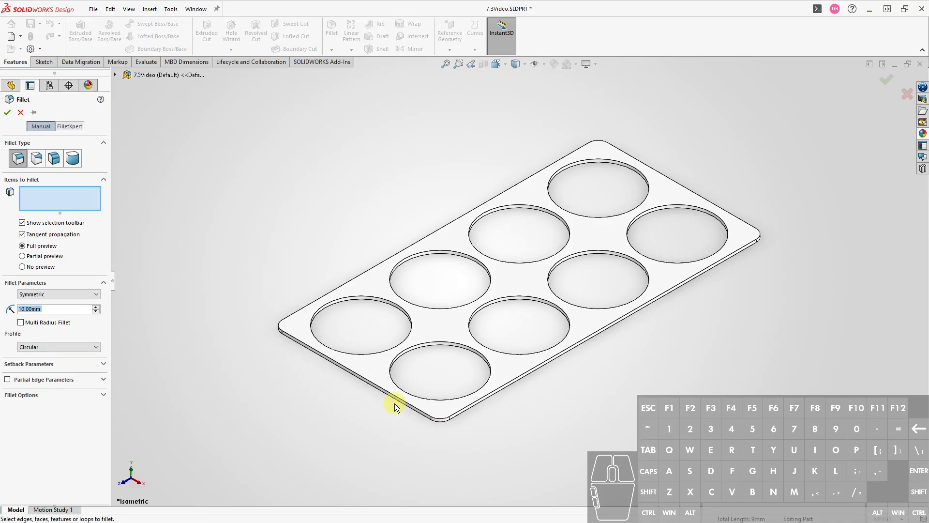
{"action": "type", "text": "2"}
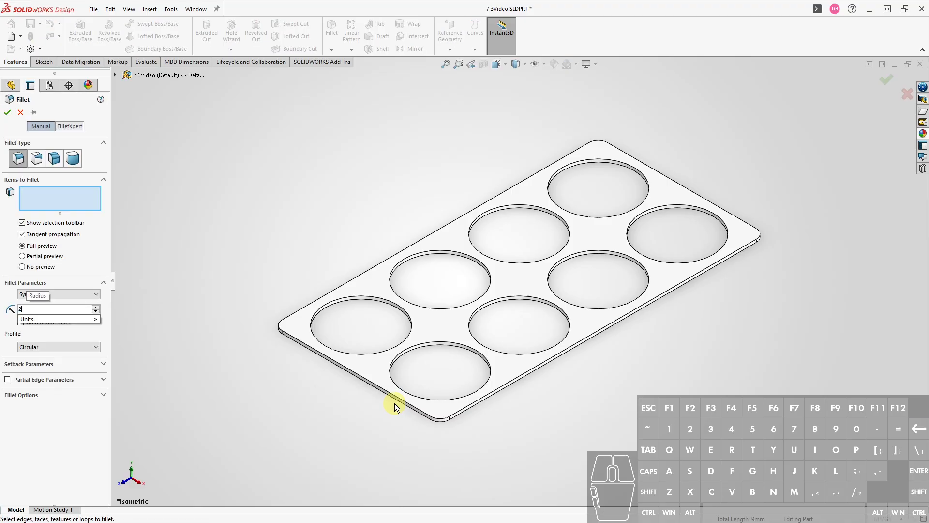
{"action": "key", "text": "BackSpace"}
{"action": "type", "text": "1"}
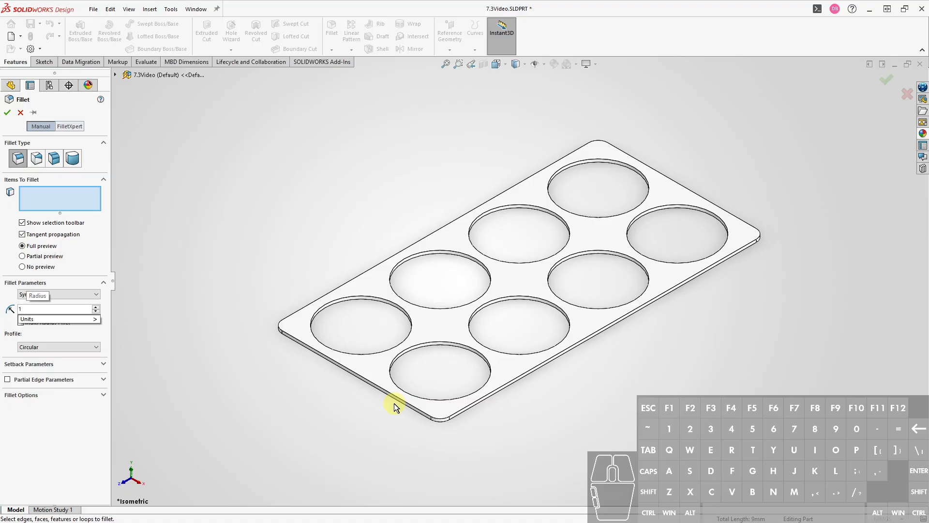
{"action": "left_click", "coordinate": [374, 385]}
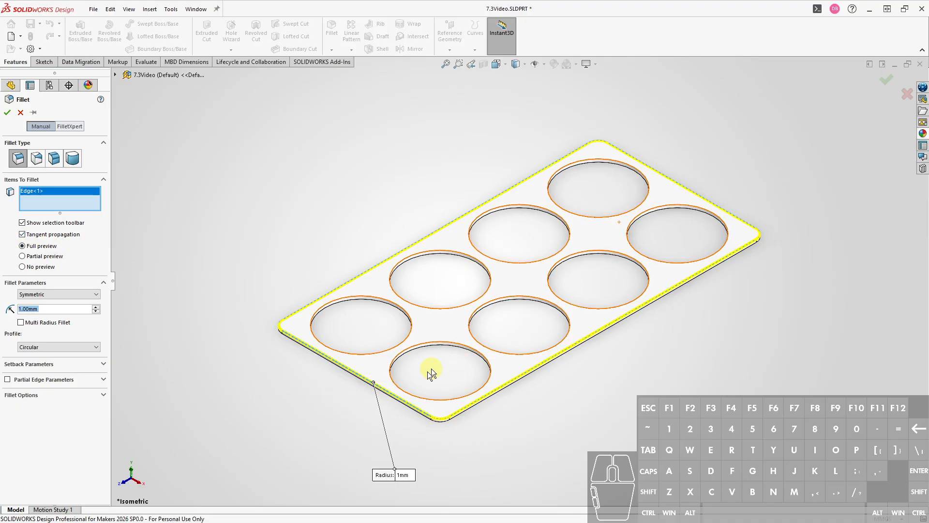
{"action": "middle_click_drag", "start_coordinate": [356, 428], "coordinate": [391, 230]}
{"action": "scroll", "coordinate": [392, 231], "scroll_direction": "down", "scroll_amount": 1}
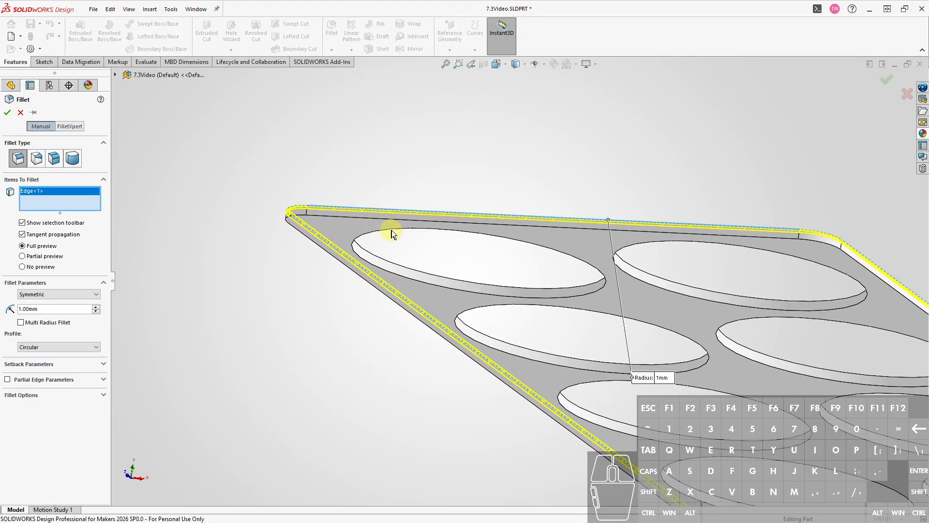
{"action": "left_click", "coordinate": [416, 222]}
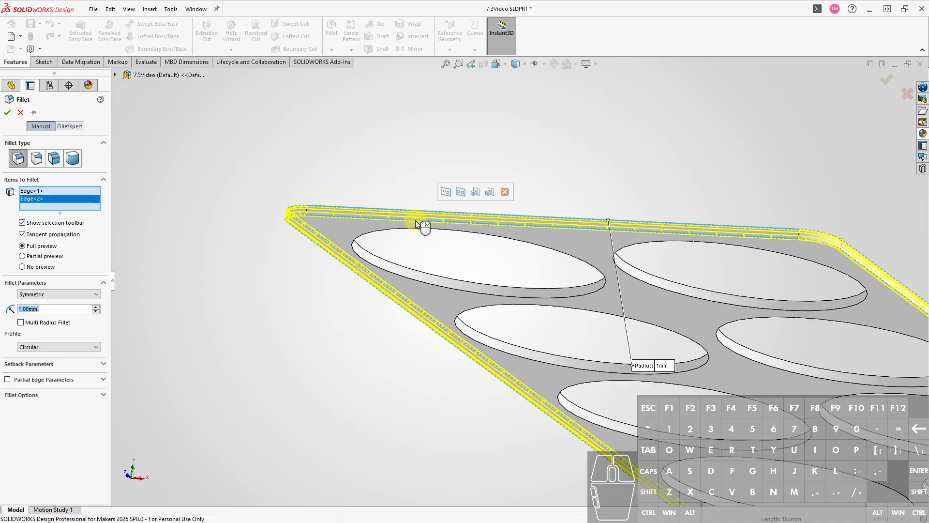
{"action": "right_click", "coordinate": [417, 224]}
{"action": "key", "text": "ctrl+7"}
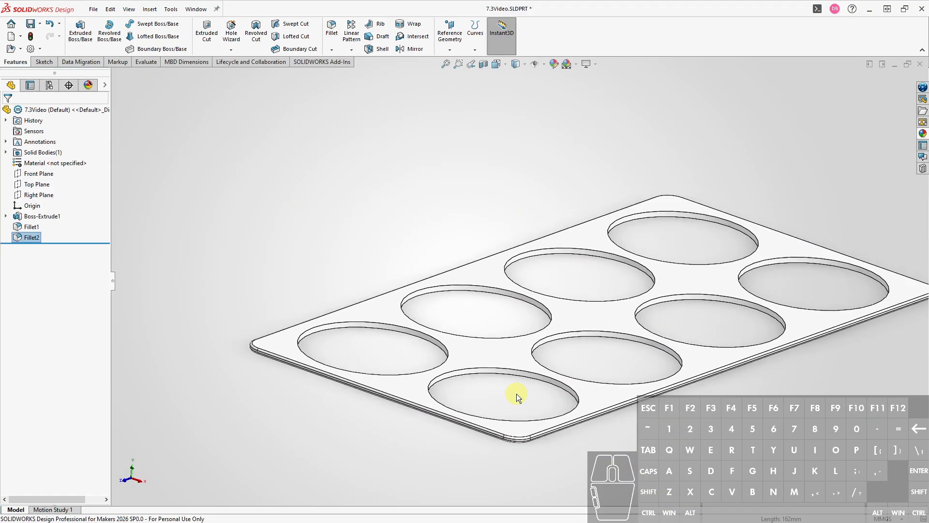
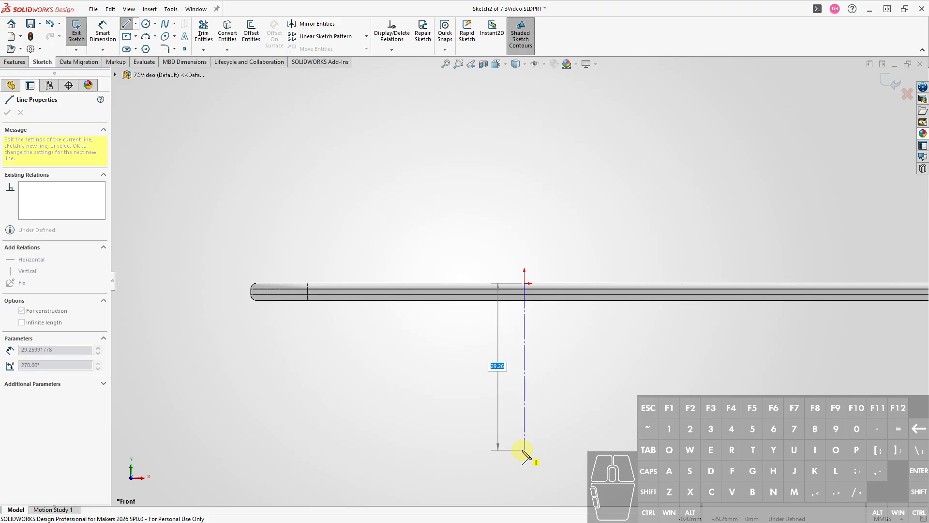
Set the vertical construction line running down from the origin to 58 mm and finish the line.
{"action": "key", "text": "Return"}
{"action": "key", "text": "Escape"}
{"action": "key", "text": "Escape"}
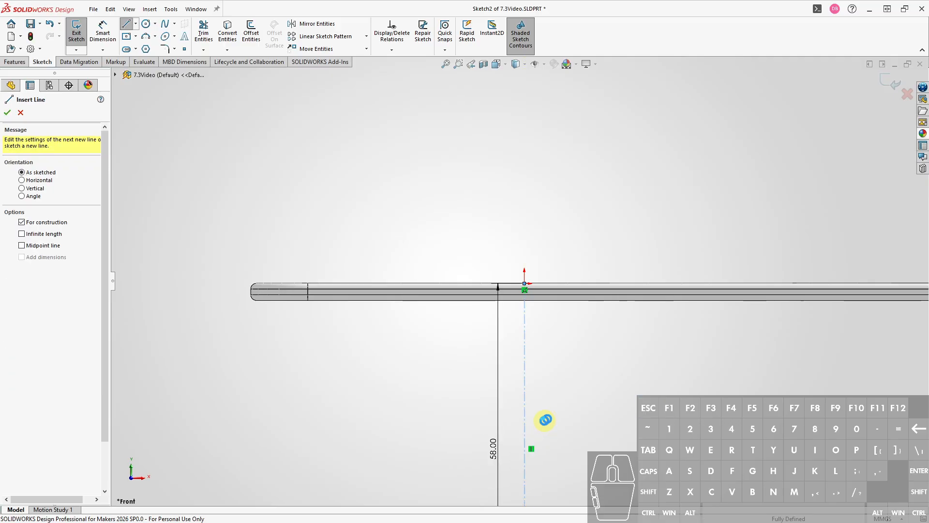
Switch to the PDF drawing and trace the outline of the cup's floor in Detail B.
{"action": "scroll", "coordinate": [592, 393], "scroll_direction": "up", "scroll_amount": 3, "text": "ctrl"}
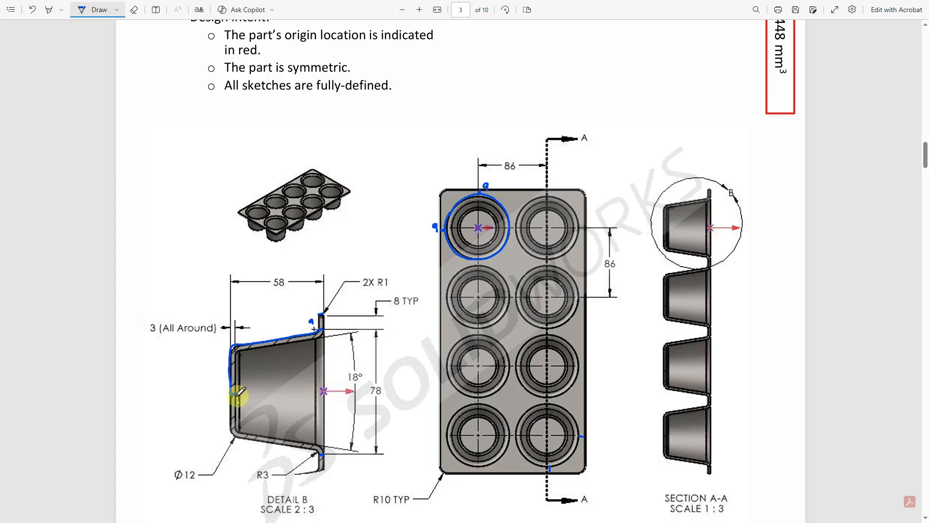
{"action": "left_click_drag", "start_coordinate": [228, 357], "coordinate": [235, 394]}
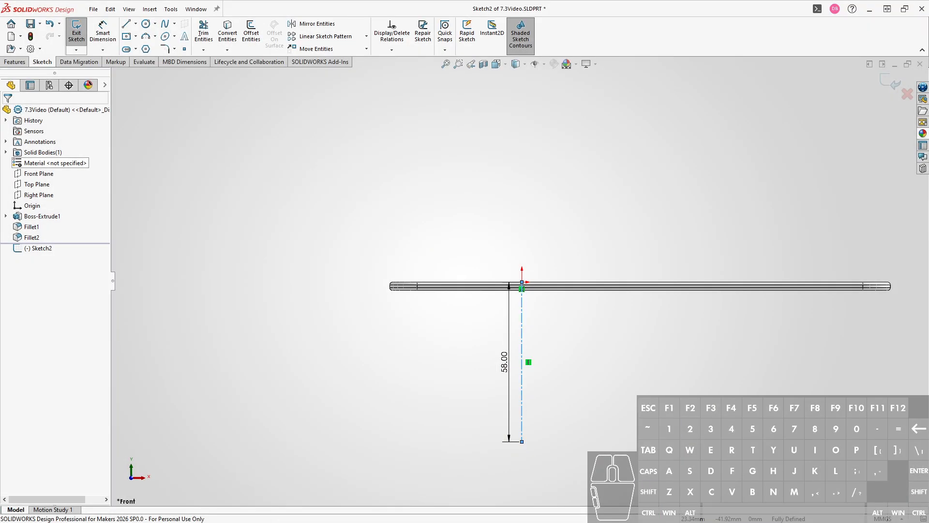
Sketch the cup profile from the construction line's lower end: a horizontal line about 20 mm long, an arc, a sloping wall, and an arc meeting the plate's underside.
{"action": "right_click_drag", "start_coordinate": [356, 354], "coordinate": [314, 356]}
{"action": "left_click", "coordinate": [521, 442]}
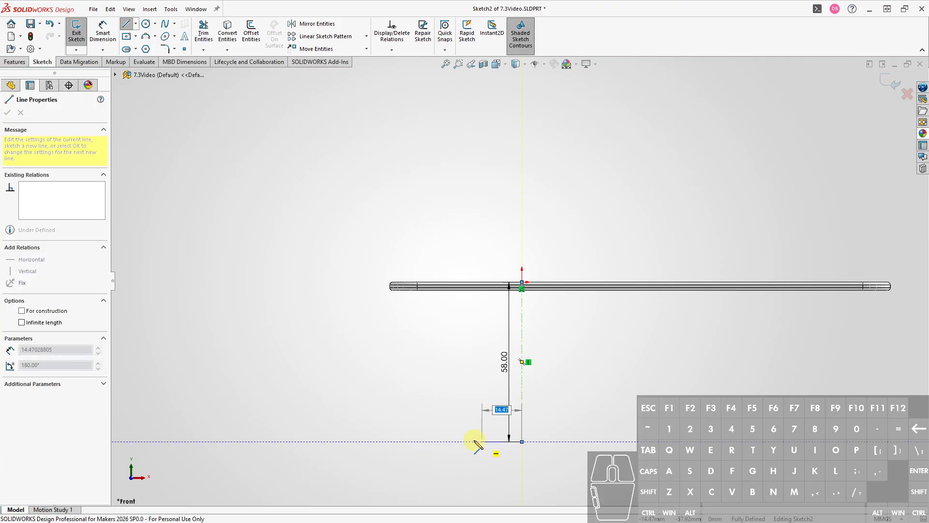
{"action": "left_click", "coordinate": [467, 442]}
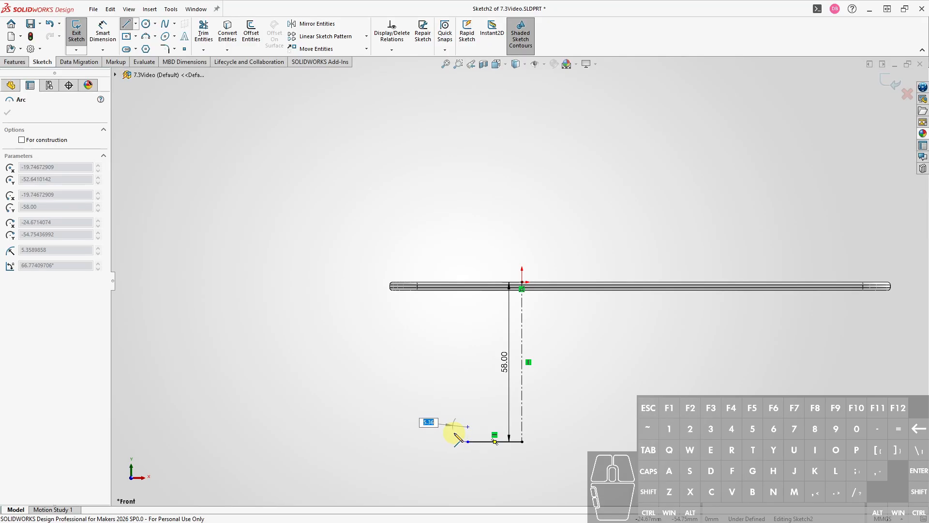
{"action": "left_click", "coordinate": [454, 433]}
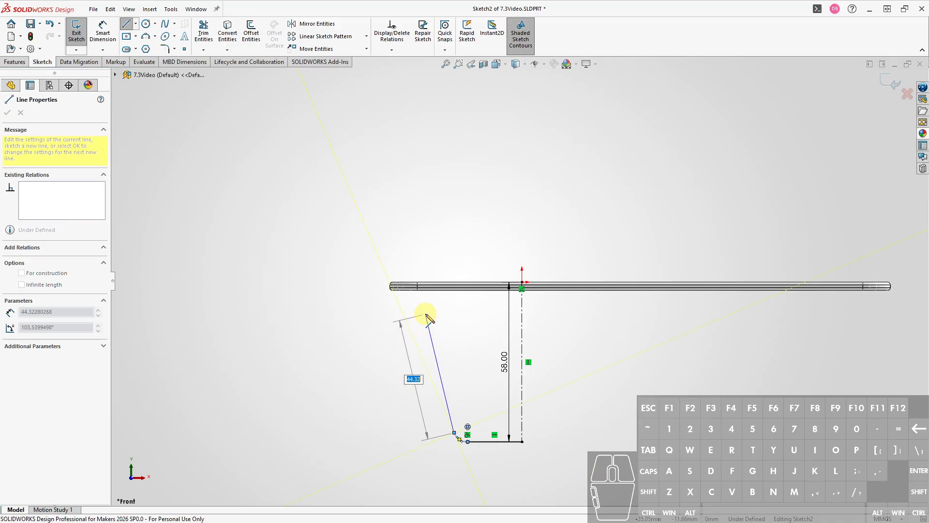
{"action": "double_click", "coordinate": [425, 306]}
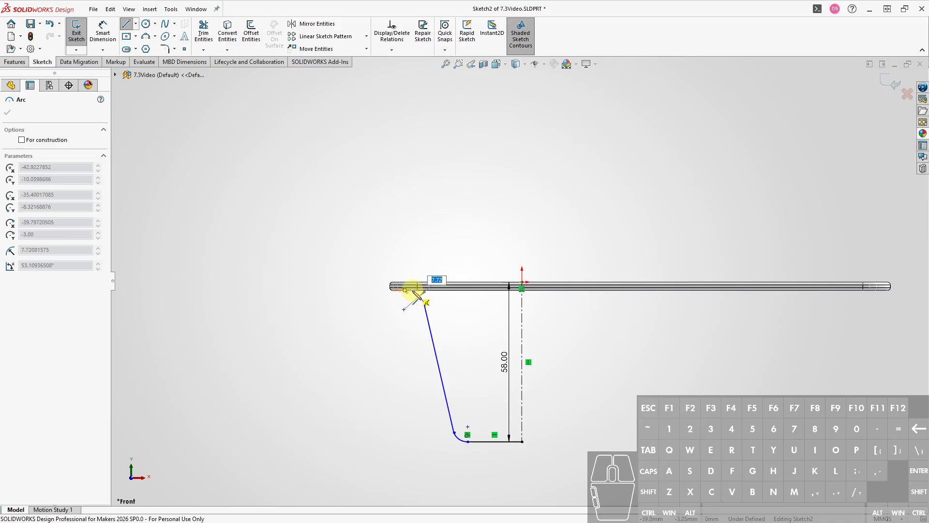
{"action": "left_click", "coordinate": [413, 290]}
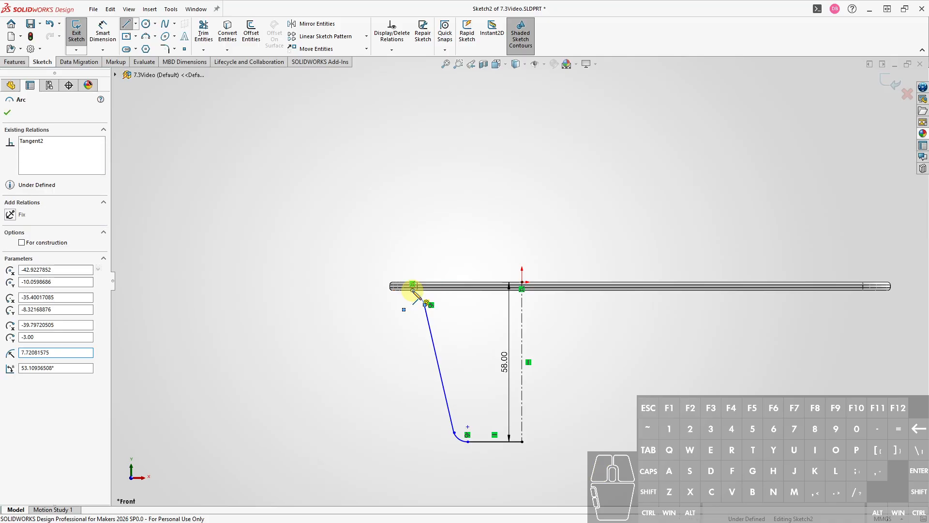
{"action": "key", "text": "Escape"}
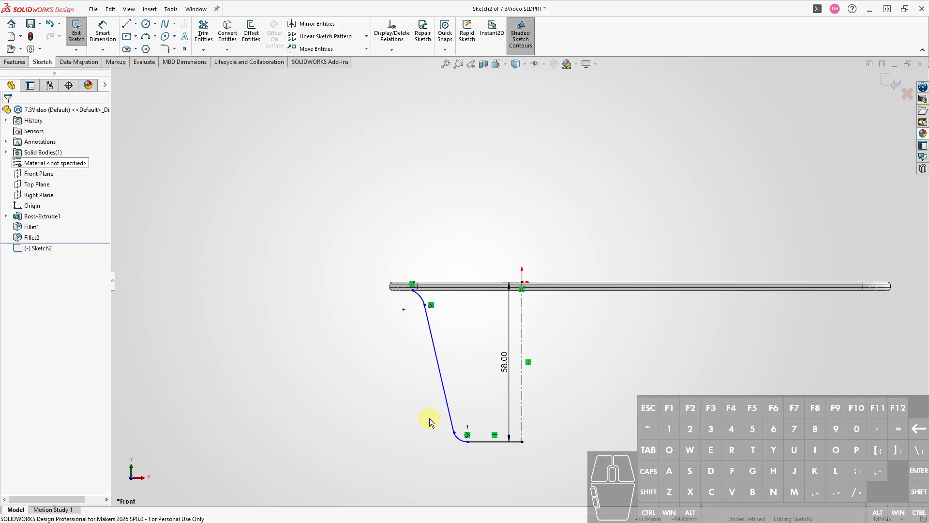
Make the sloping wall line tangent to the lower arc, and the upper arc tangent to the plate's underside edge.
{"action": "left_click", "coordinate": [455, 433]}
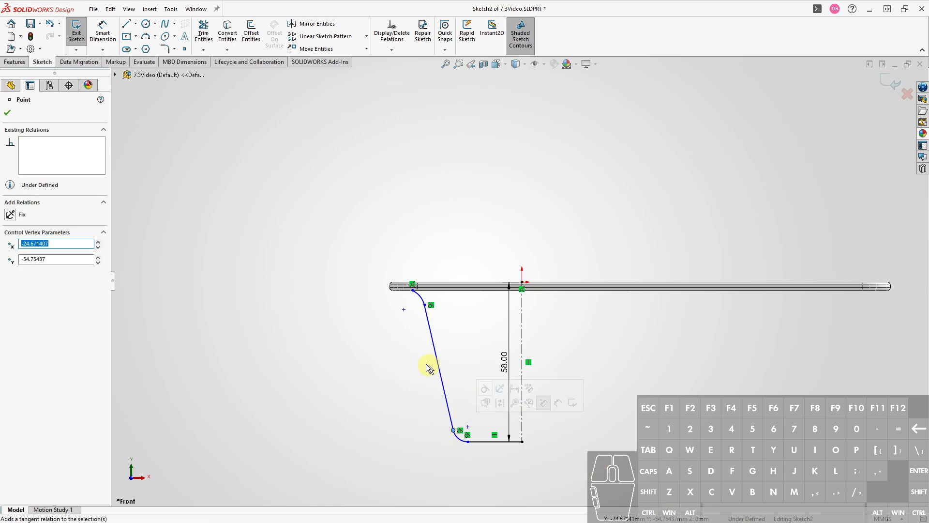
{"action": "key", "text": "Escape"}
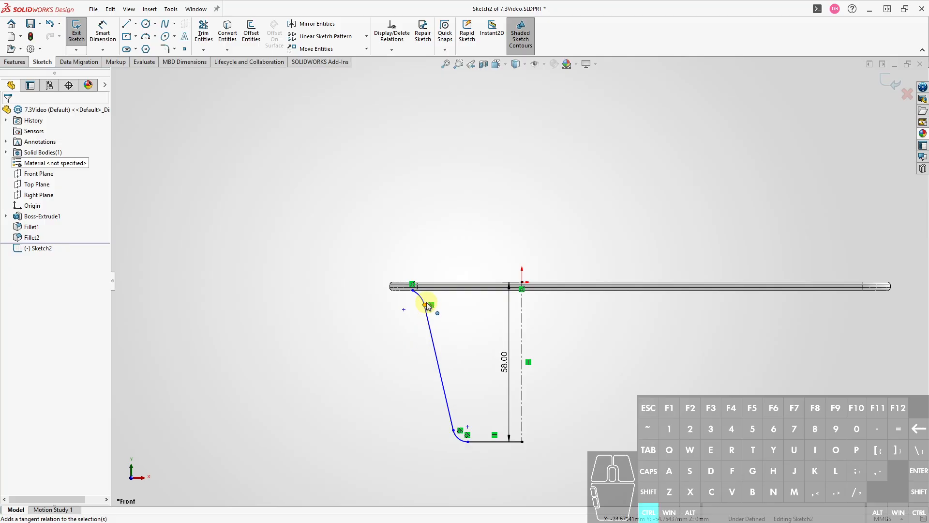
{"action": "scroll", "coordinate": [426, 304], "scroll_direction": "down", "scroll_amount": 4}
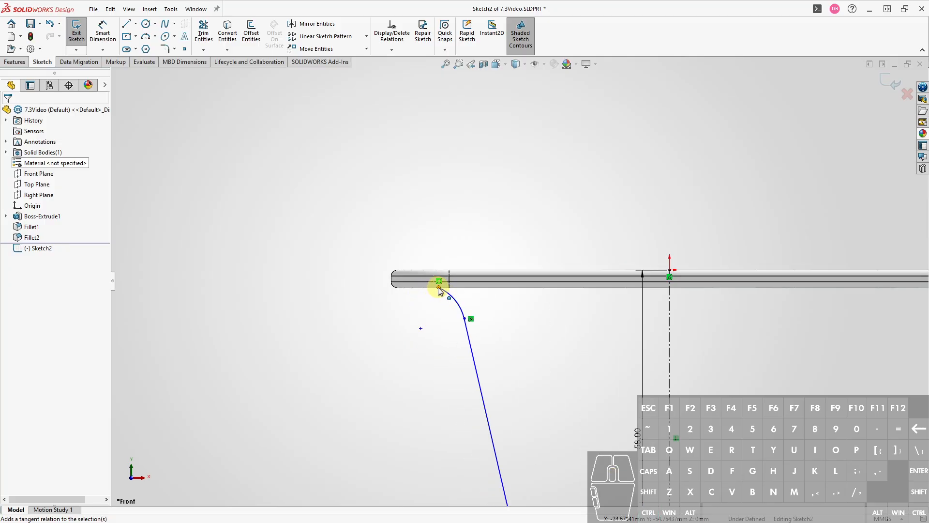
{"action": "left_click", "coordinate": [439, 288]}
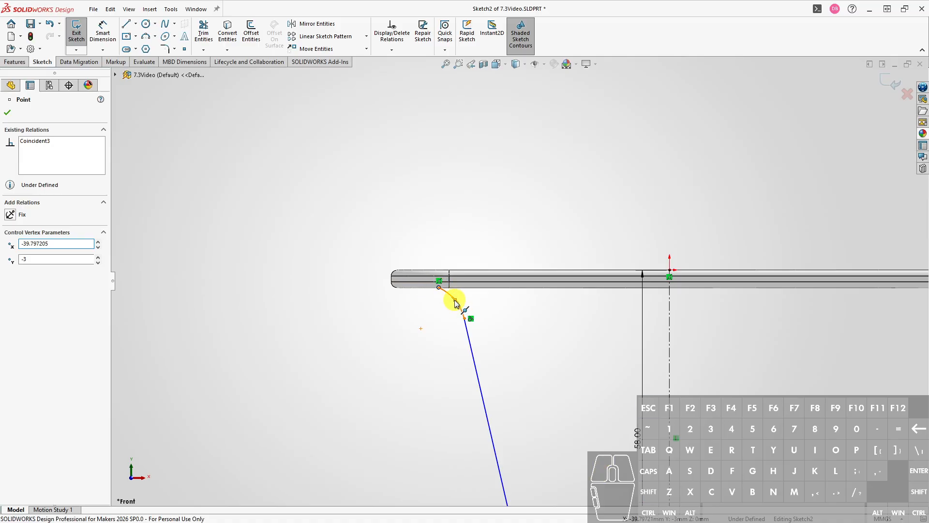
{"action": "left_click", "coordinate": [455, 301]}
{"action": "left_click", "coordinate": [448, 293]}
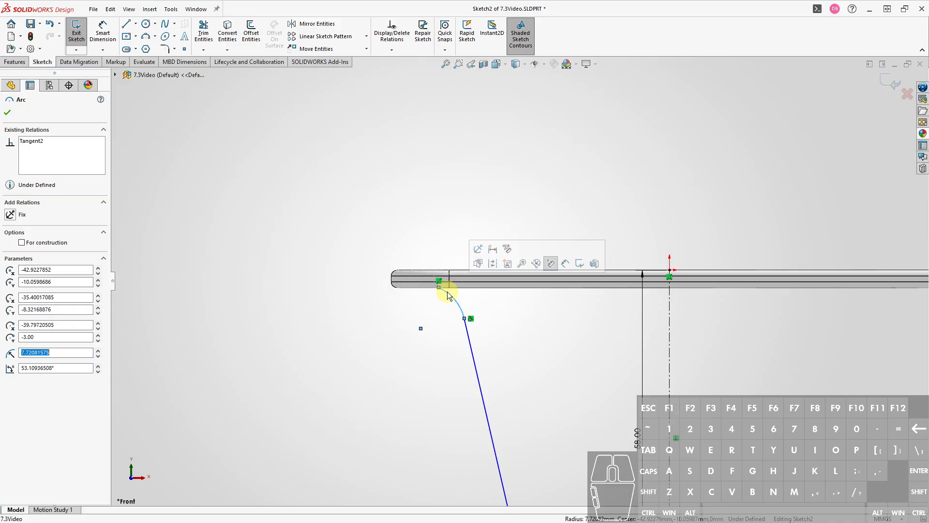
{"action": "left_click", "coordinate": [425, 289], "text": "shift"}
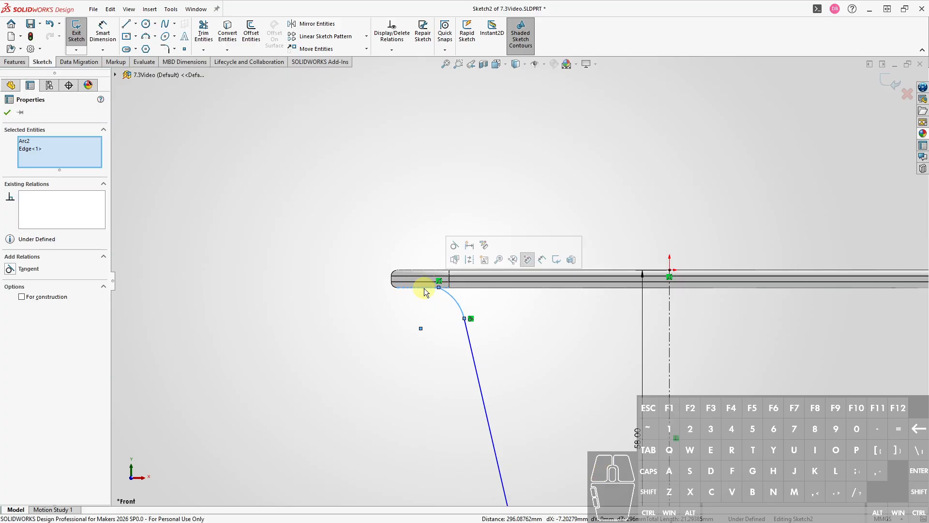
{"action": "left_click", "coordinate": [456, 248]}
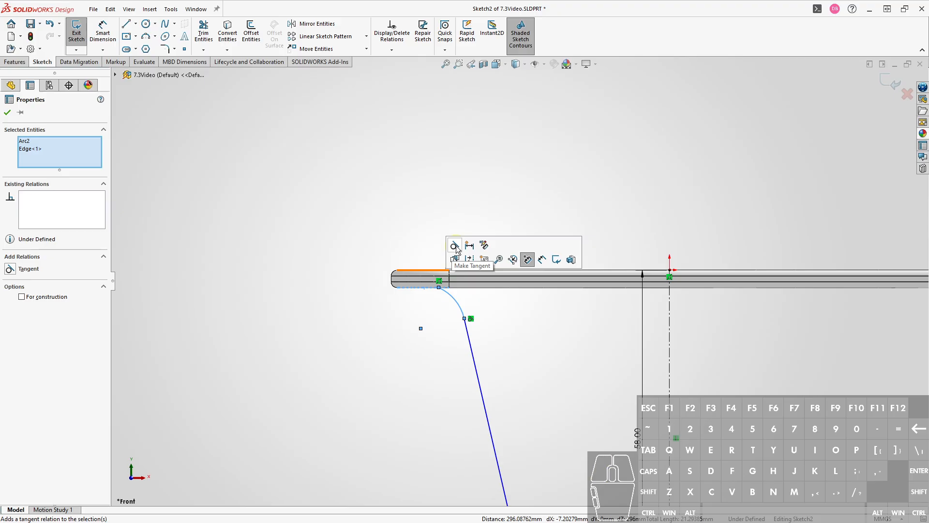
{"action": "left_click", "coordinate": [438, 336]}
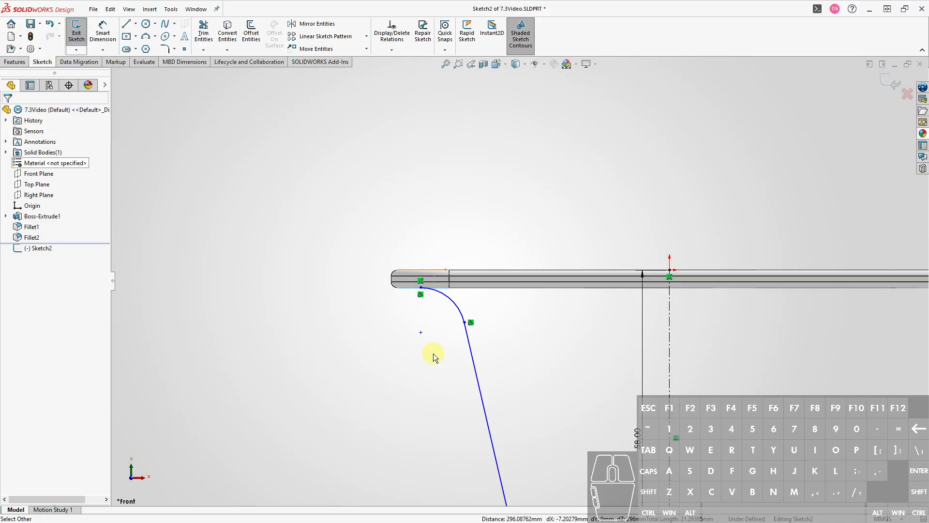
Dimension the radius of the profile's lower arc as 6 mm.
{"action": "scroll", "coordinate": [435, 355], "scroll_direction": "up", "scroll_amount": 2}
{"action": "middle_click_drag", "start_coordinate": [551, 376], "coordinate": [503, 318], "text": "ctrl"}
{"action": "scroll", "coordinate": [512, 288], "scroll_direction": "up", "scroll_amount": 1}
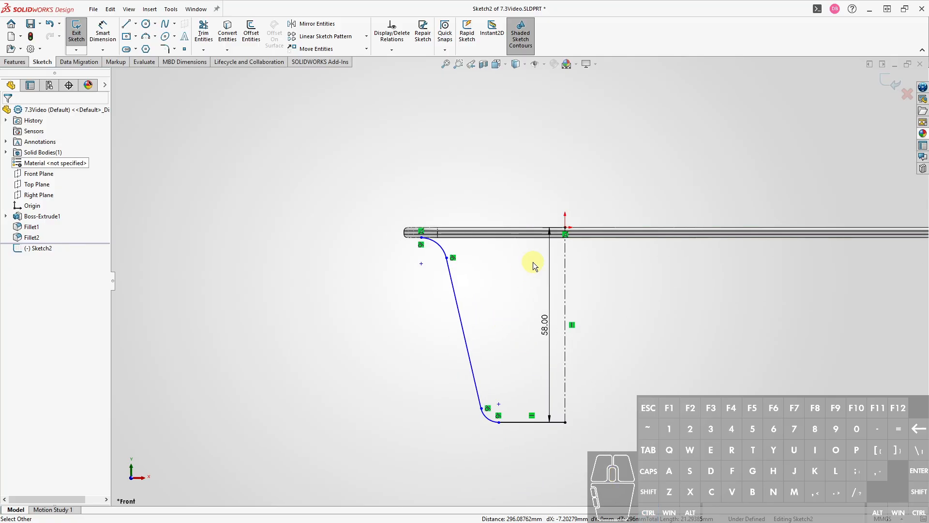
{"action": "key", "text": "ctrl+d"}
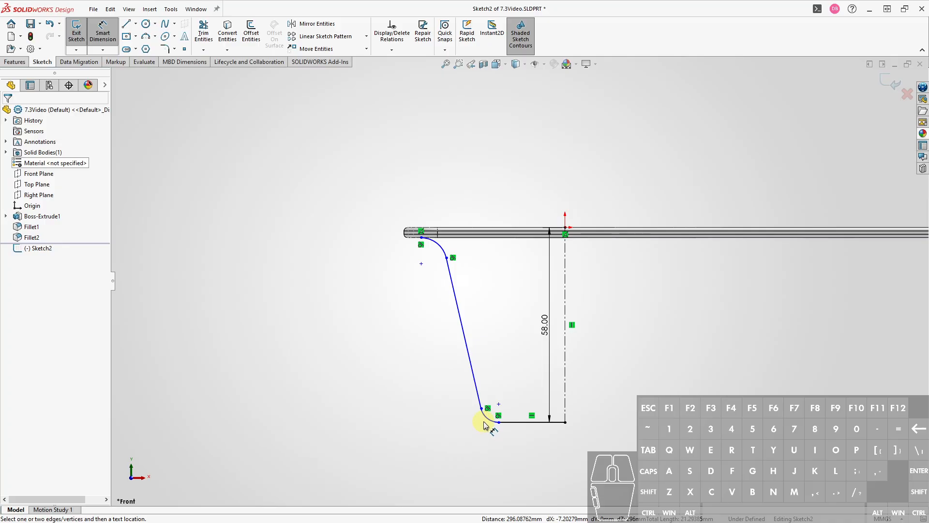
{"action": "left_click", "coordinate": [488, 422]}
{"action": "left_click", "coordinate": [461, 452]}
{"action": "type", "text": "8"}
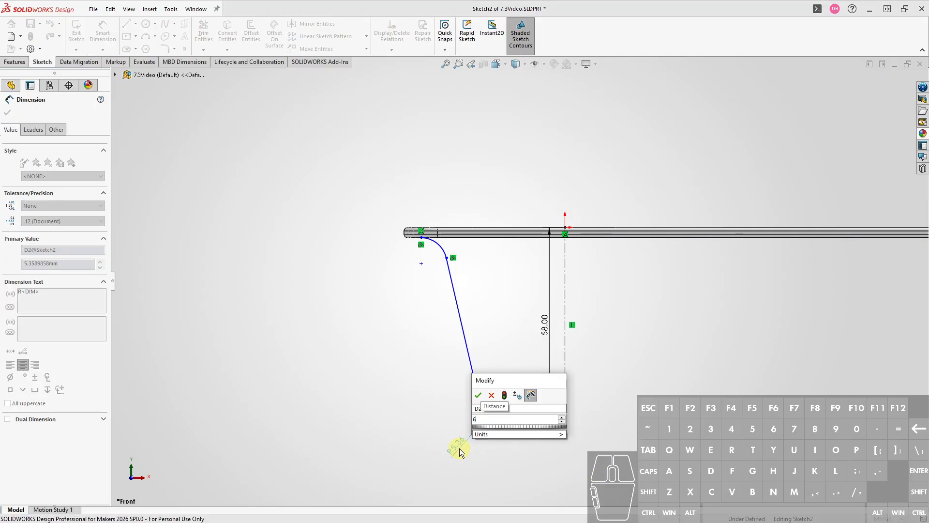
{"action": "key", "text": "Return"}
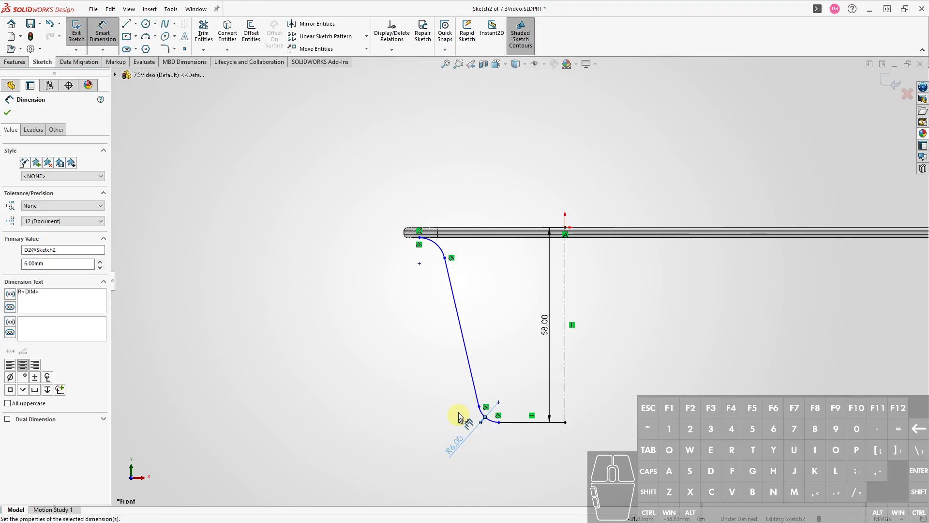
{"action": "key", "text": "Escape"}
{"action": "key", "text": "ctrl+d"}
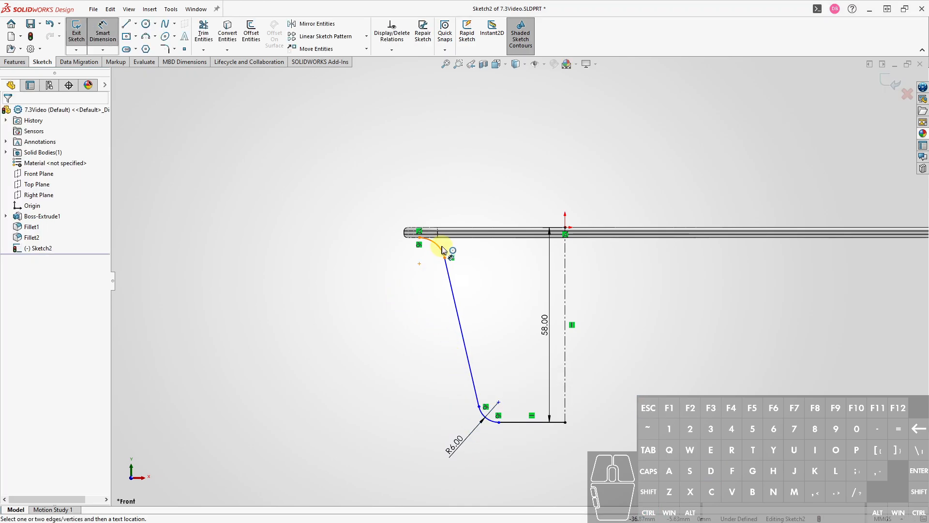
{"action": "left_click", "coordinate": [436, 246]}
{"action": "key", "text": "Escape"}
{"action": "key", "text": "ctrl+d"}
{"action": "key", "text": "Escape"}
{"action": "left_click", "coordinate": [442, 253]}
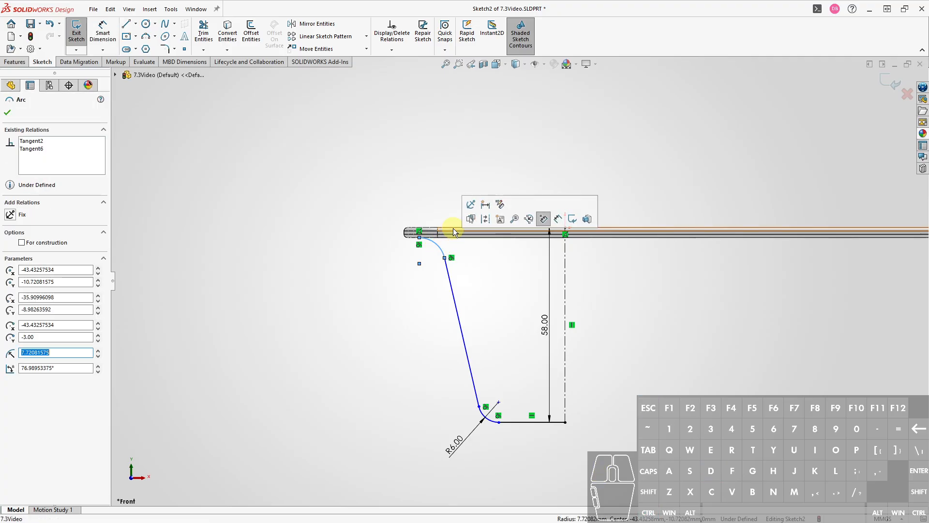
{"action": "key", "text": "Escape"}
Dimension the radius of the cup profile's upper arc, next to the plate's underside, as 3 mm.
{"action": "key", "text": "ctrl+d"}
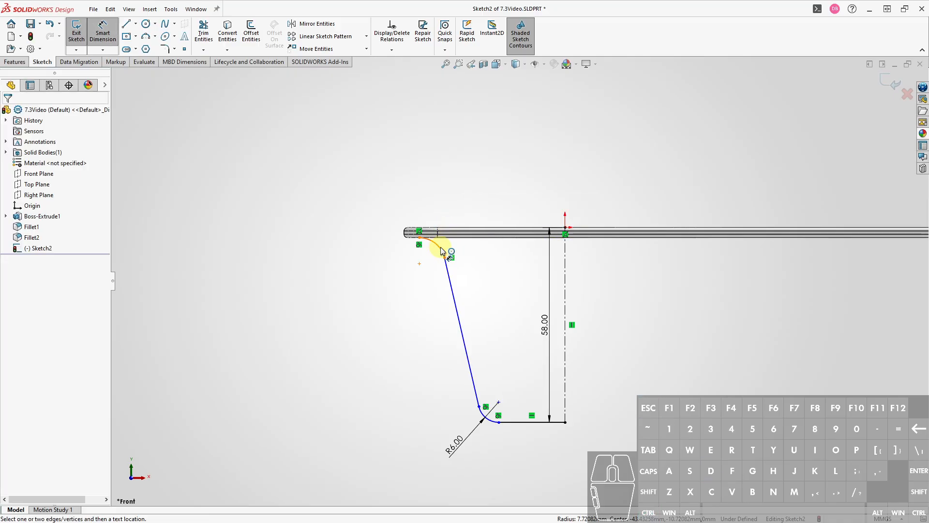
{"action": "left_click", "coordinate": [454, 228]}
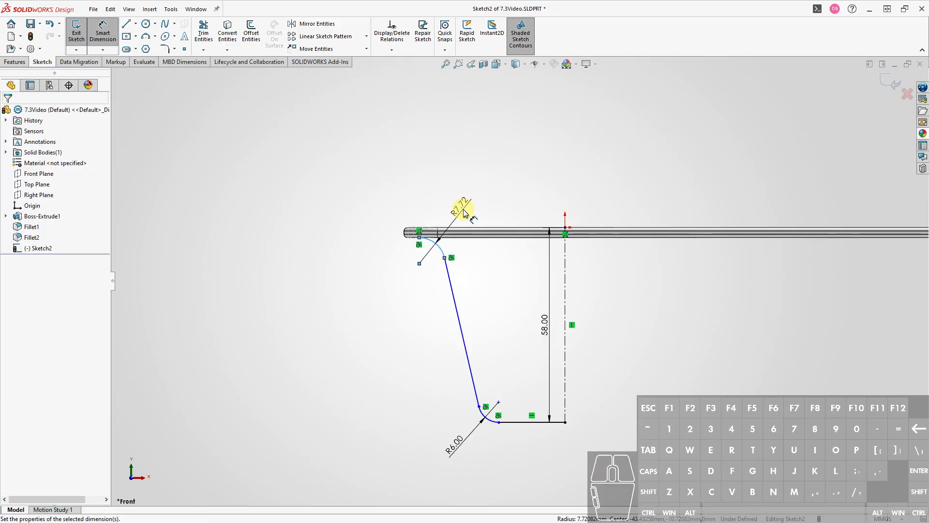
{"action": "left_click", "coordinate": [464, 212]}
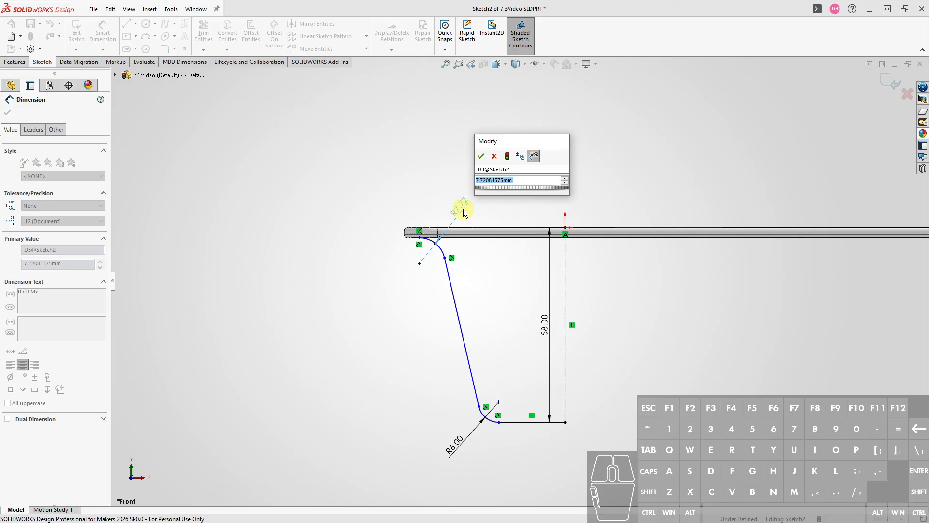
{"action": "type", "text": "3"}
{"action": "key", "text": "Return"}
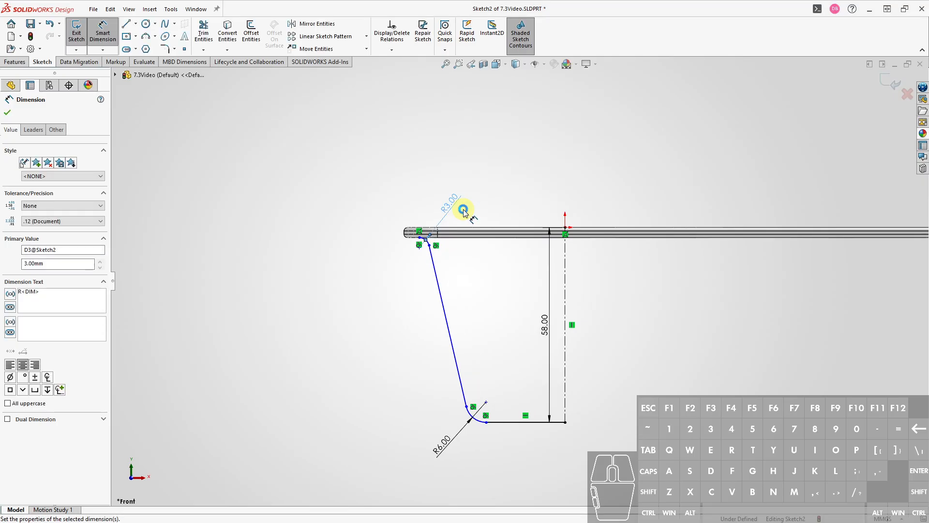
{"action": "key", "text": "Escape"}
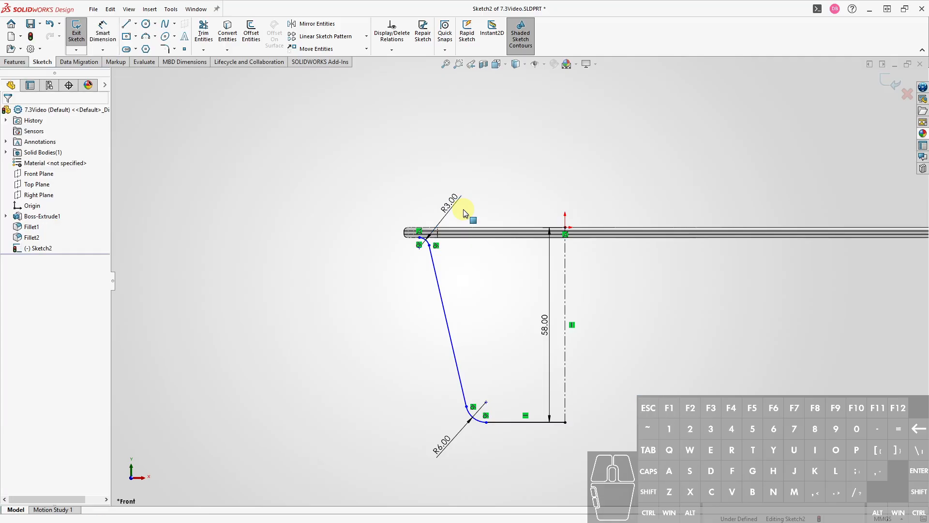
Dimension the angle between the sloping wall and the vertical construction line as 9° and place the dimension above the plate.
{"action": "key", "text": "ctrl+d"}
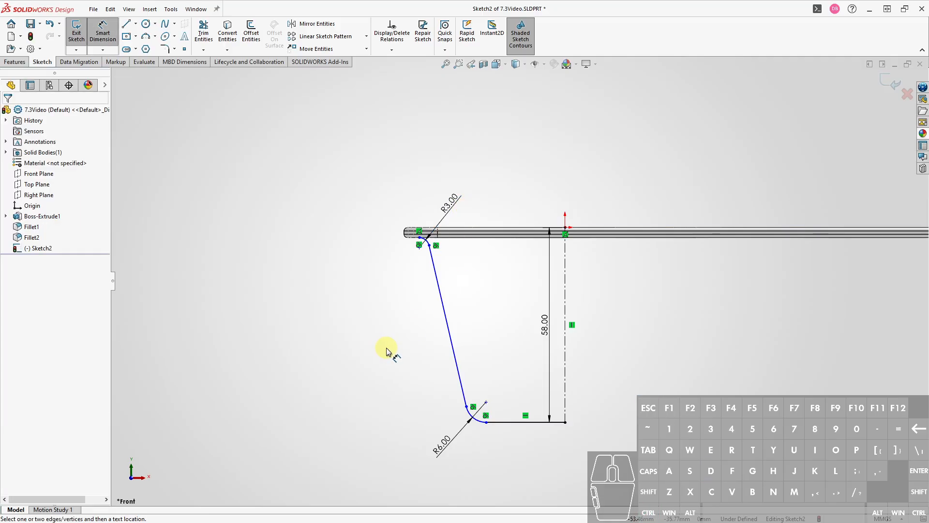
{"action": "left_click", "coordinate": [450, 337]}
{"action": "left_click", "coordinate": [565, 313]}
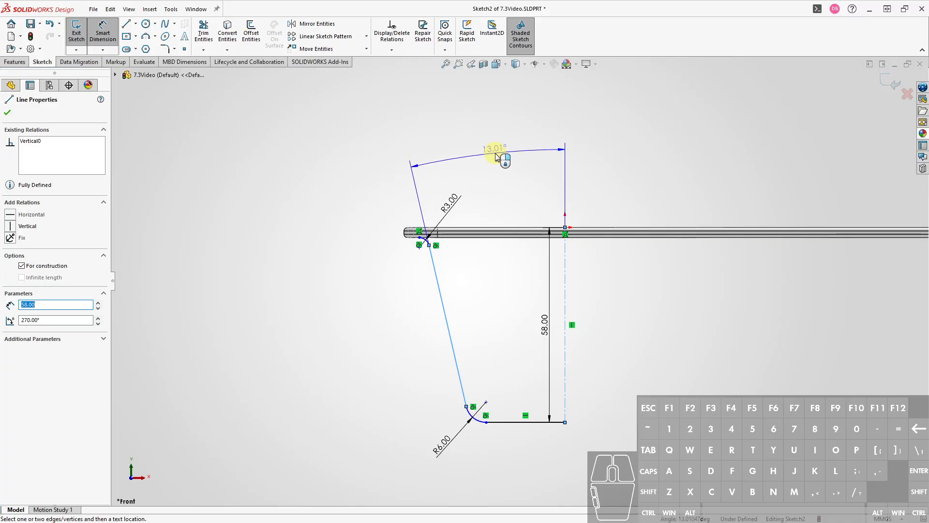
{"action": "left_click", "coordinate": [497, 156]}
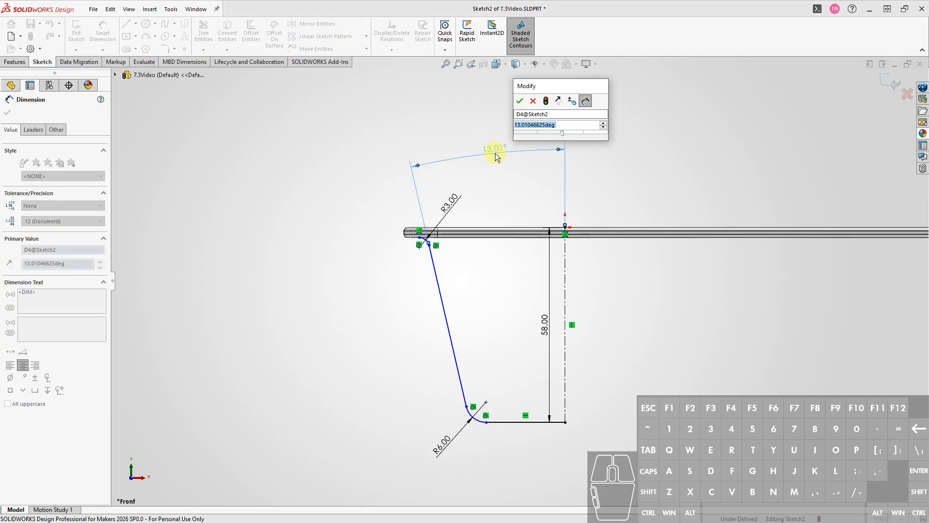
{"action": "type", "text": "9"}
{"action": "key", "text": "Return"}
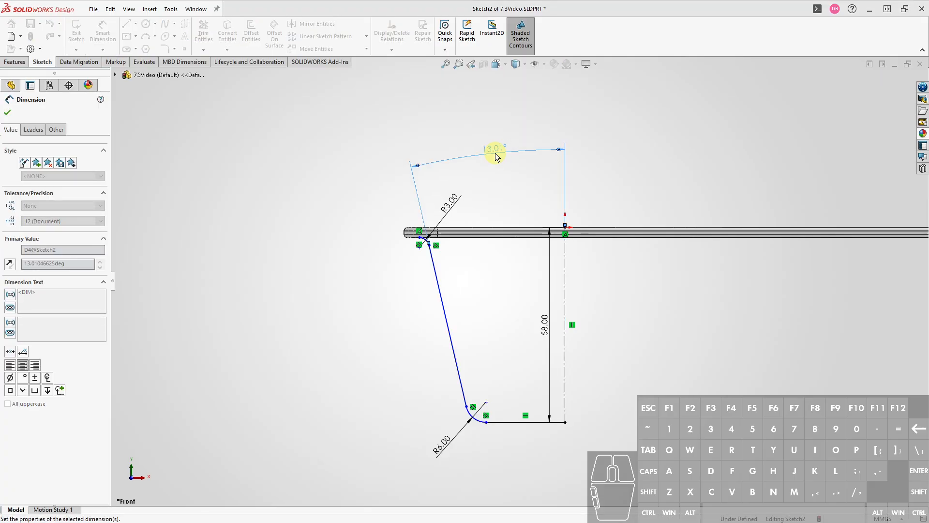
{"action": "key", "text": "Escape"}
{"action": "scroll", "coordinate": [506, 285], "scroll_direction": "up", "scroll_amount": 2}
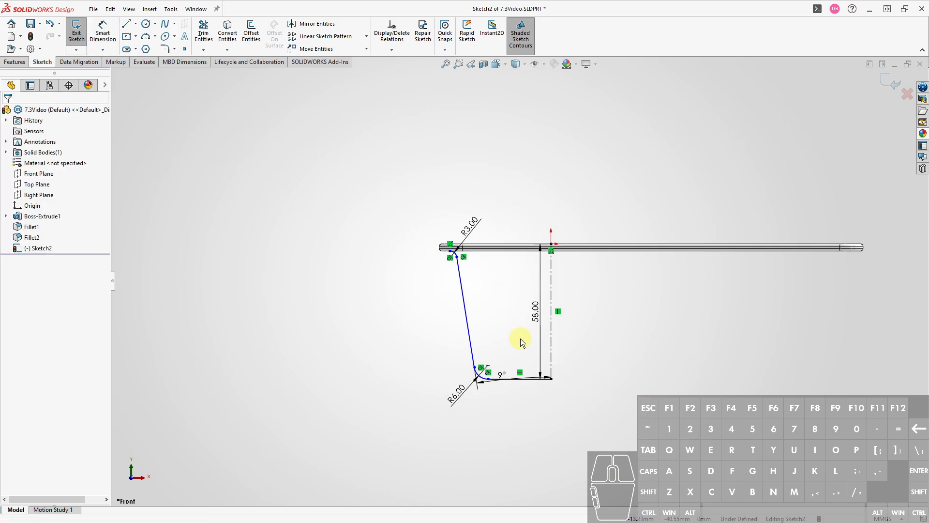
{"action": "left_click_drag", "start_coordinate": [502, 379], "coordinate": [498, 191]}
Mark the rim in Detail B of the PDF drawing, and dimension the upper arc's end 9 mm from the plate's outer edge in SOLIDWORKS.
{"action": "key", "text": "ctrl+shift+2"}
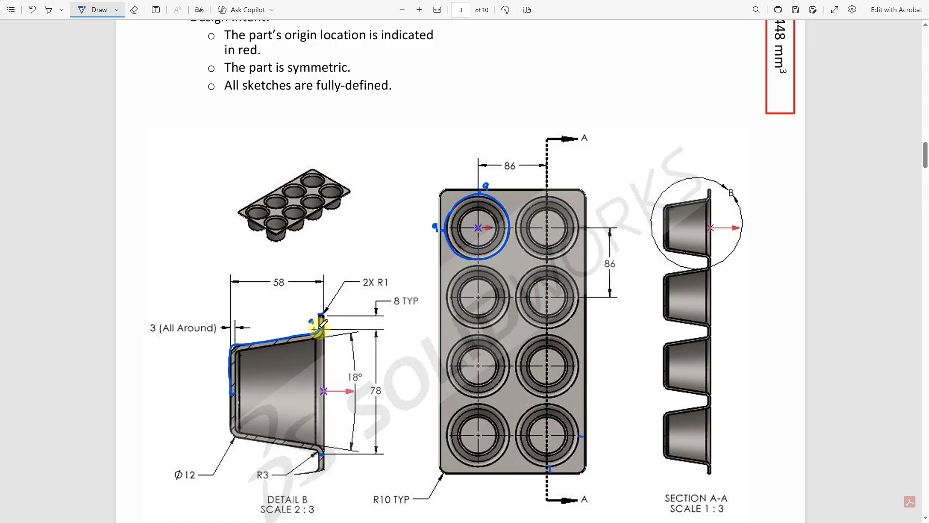
{"action": "left_click_drag", "start_coordinate": [320, 319], "coordinate": [323, 314]}
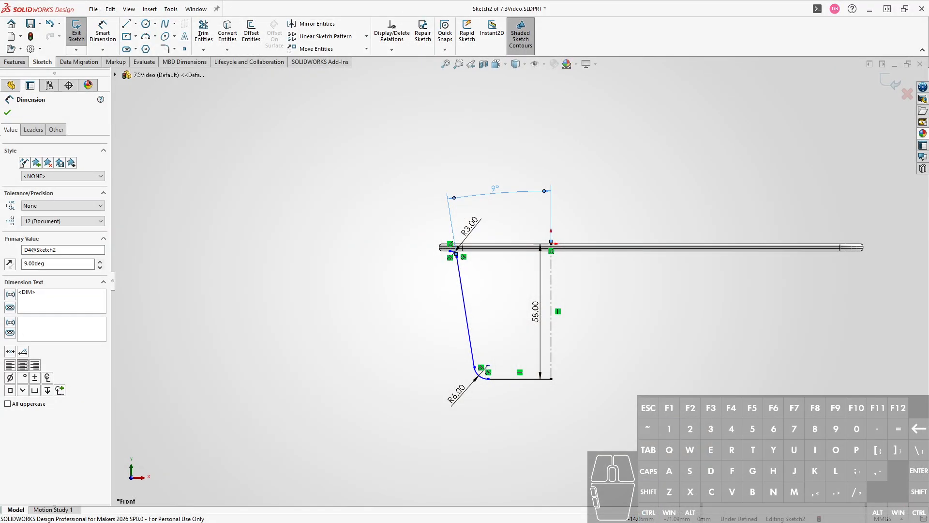
{"action": "scroll", "coordinate": [456, 261], "scroll_direction": "down", "scroll_amount": 5}
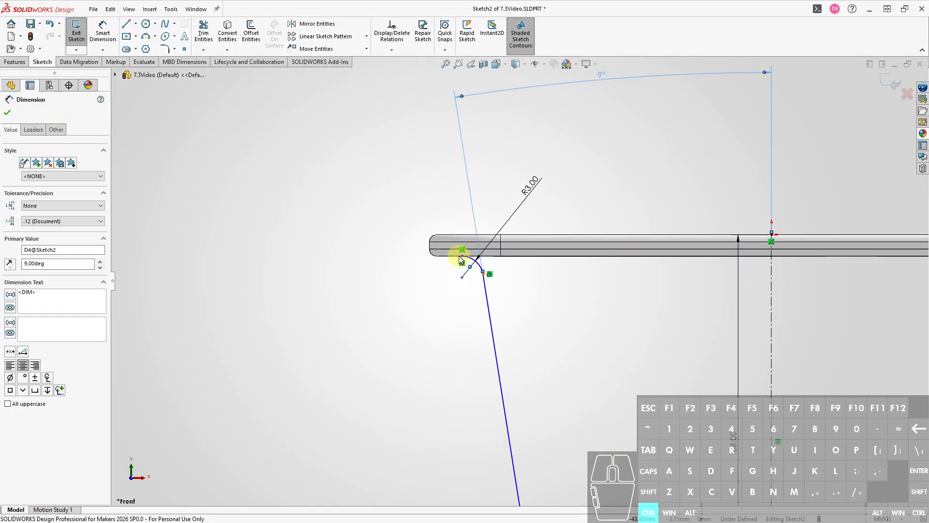
{"action": "left_click", "coordinate": [434, 299]}
{"action": "key", "text": "ctrl+d"}
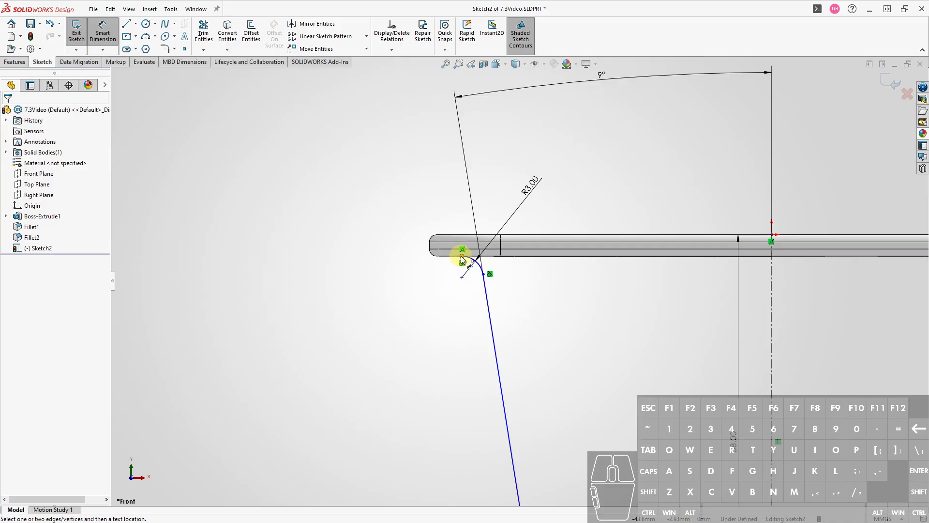
{"action": "left_click", "coordinate": [462, 257]}
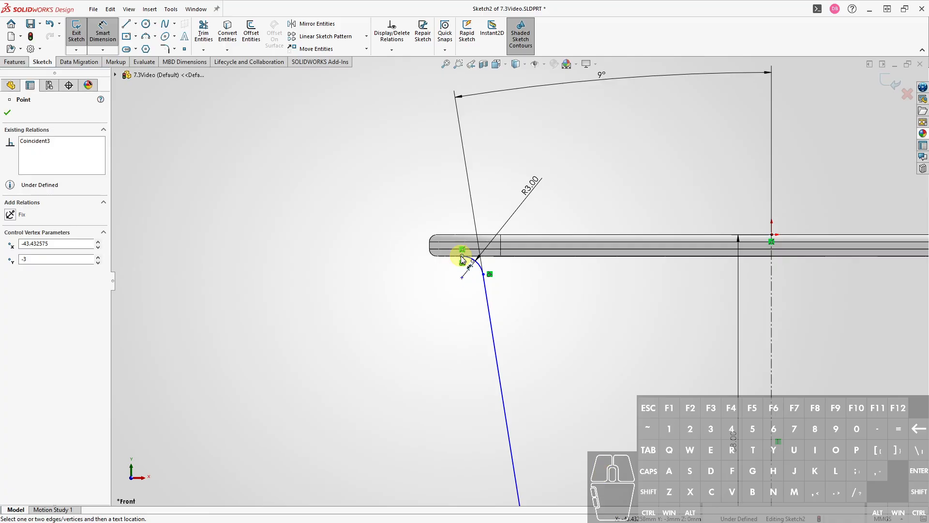
{"action": "left_click", "coordinate": [430, 248]}
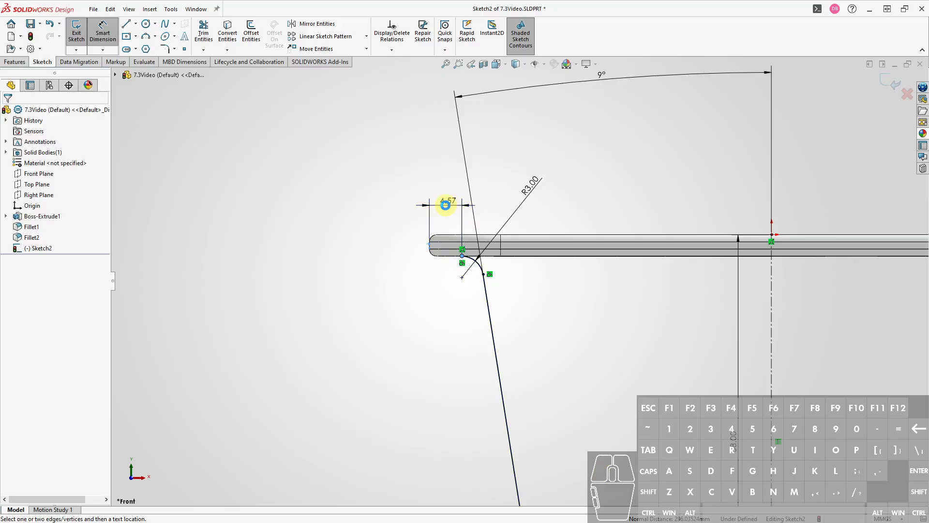
{"action": "left_click", "coordinate": [444, 204]}
{"action": "type", "text": "9"}
{"action": "key", "text": "Return"}
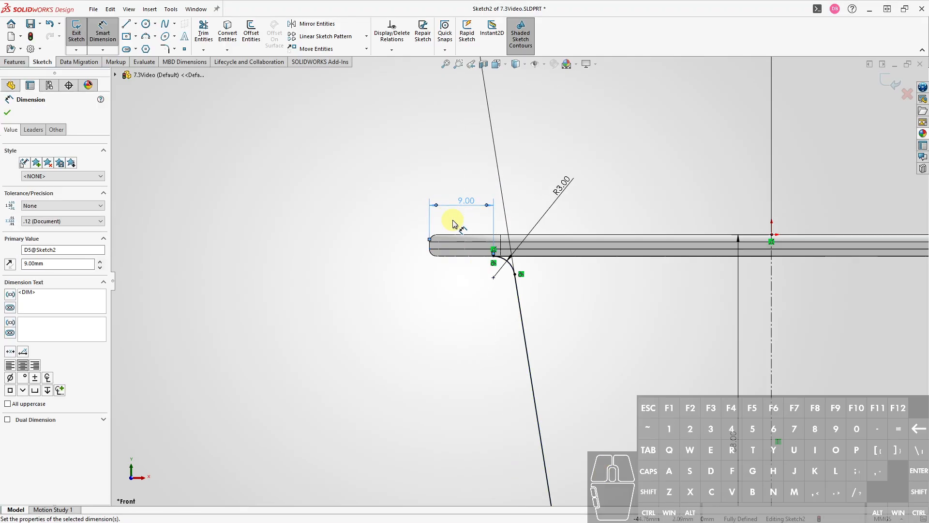
{"action": "key", "text": "Escape"}
Offset the whole cup profile chain 3 mm towards the inside of the cup, with the ends capped by lines.
{"action": "scroll", "coordinate": [676, 393], "scroll_direction": "up", "scroll_amount": 2}
{"action": "middle_click_drag", "start_coordinate": [629, 416], "coordinate": [580, 356], "text": "ctrl"}
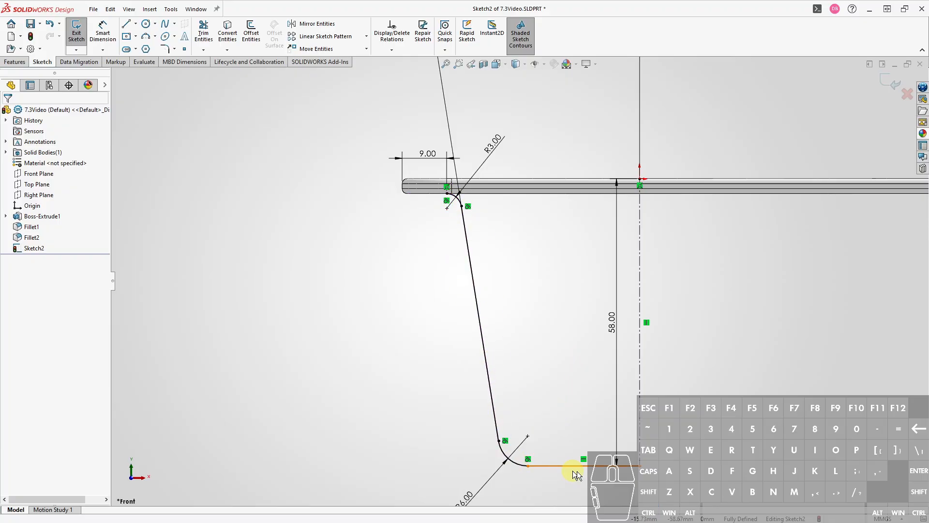
{"action": "left_click", "coordinate": [492, 387]}
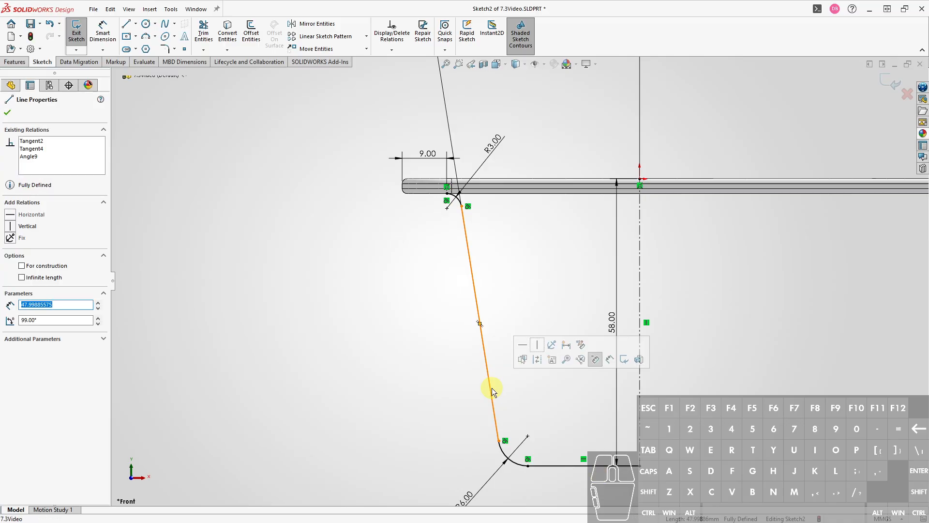
{"action": "left_click", "coordinate": [486, 380]}
{"action": "right_click", "coordinate": [489, 380]}
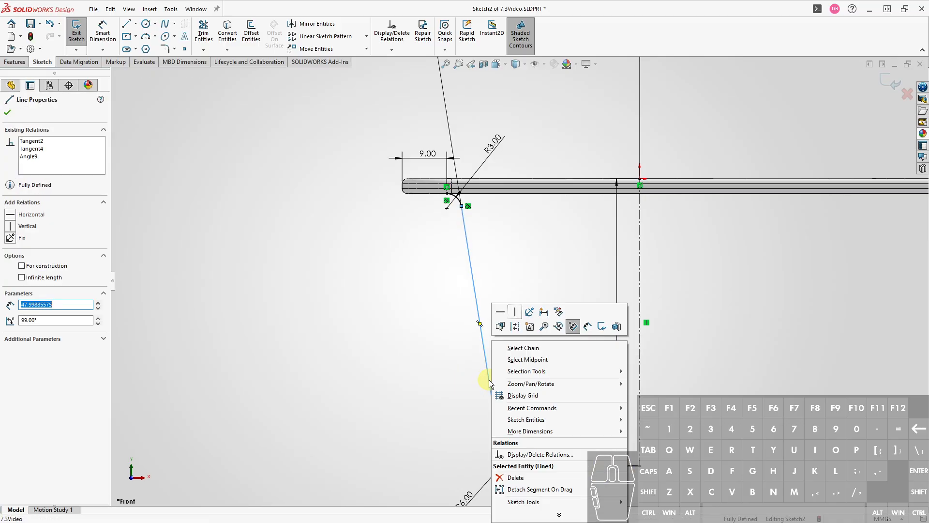
{"action": "left_click", "coordinate": [520, 348]}
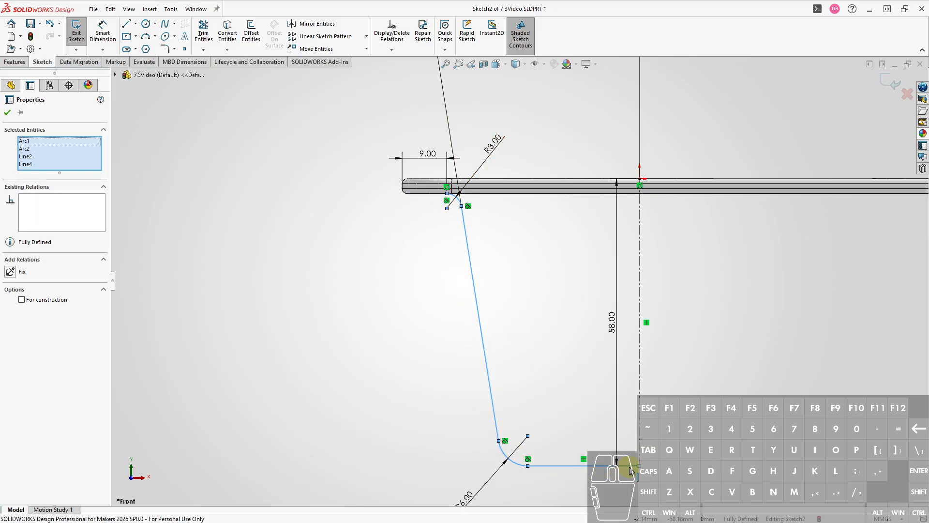
{"action": "key", "text": "s"}
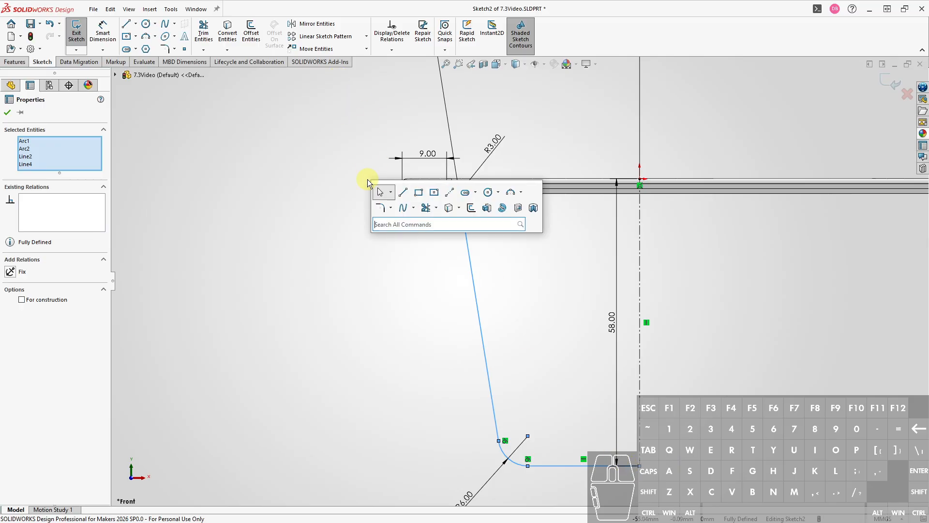
{"action": "left_click", "coordinate": [470, 211]}
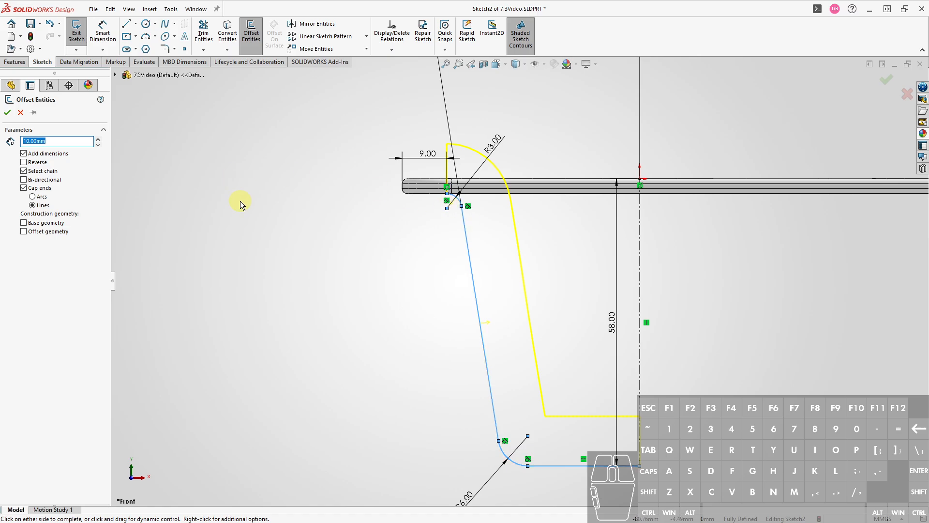
{"action": "key", "text": "Return"}
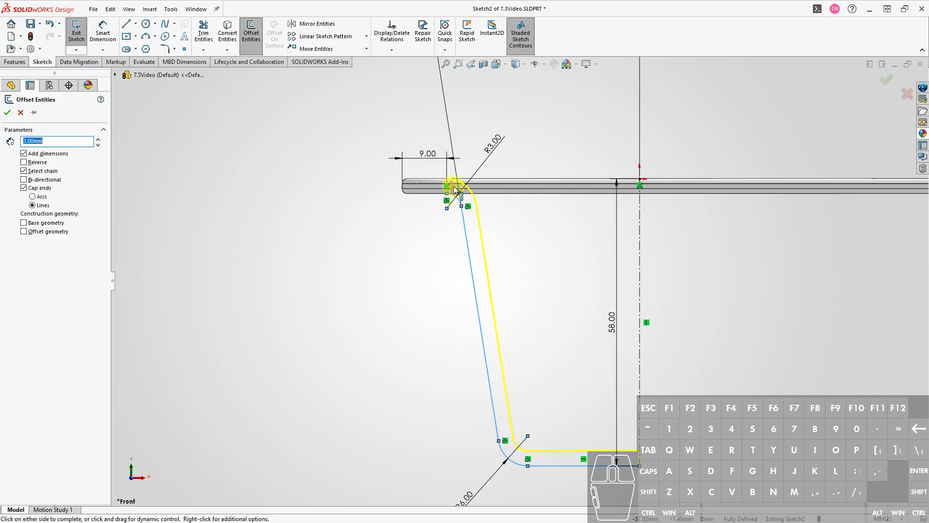
{"action": "left_click", "coordinate": [27, 191]}
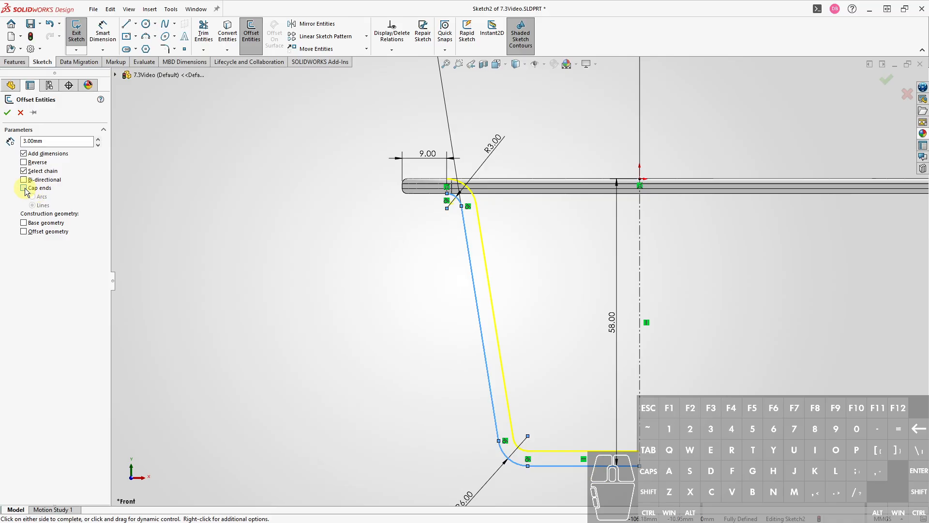
{"action": "left_click", "coordinate": [24, 189]}
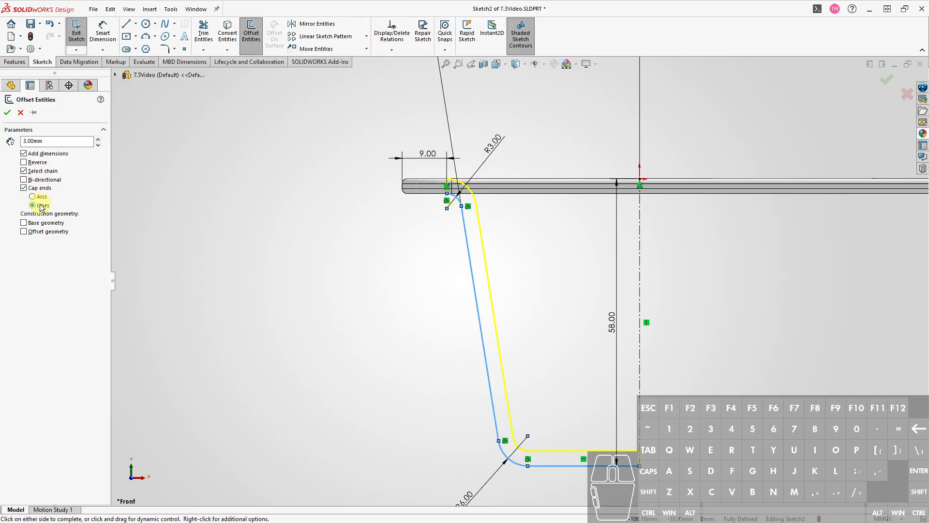
{"action": "key", "text": "Return"}
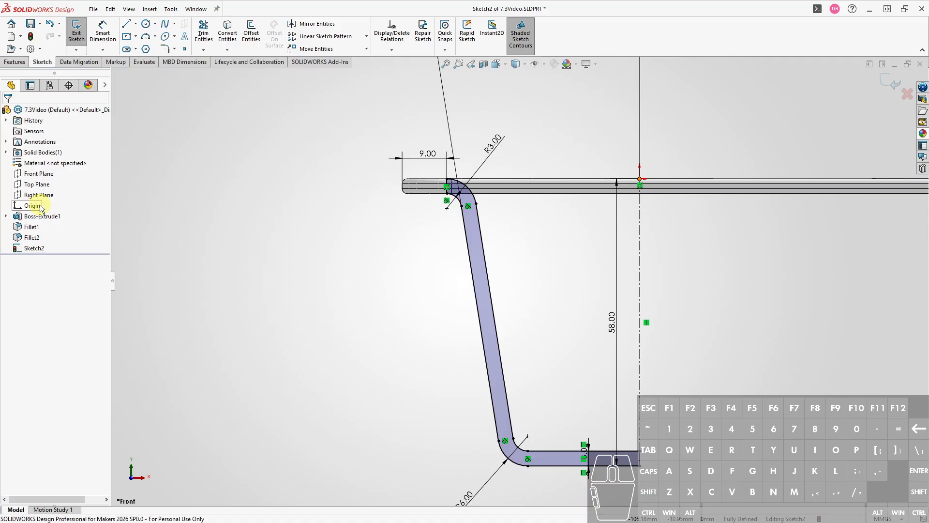
Revolve the closed cup wall profile 360° about the vertical construction line, merging the result with the plate.
{"action": "middle_click_drag", "start_coordinate": [412, 291], "coordinate": [389, 289], "text": "ctrl"}
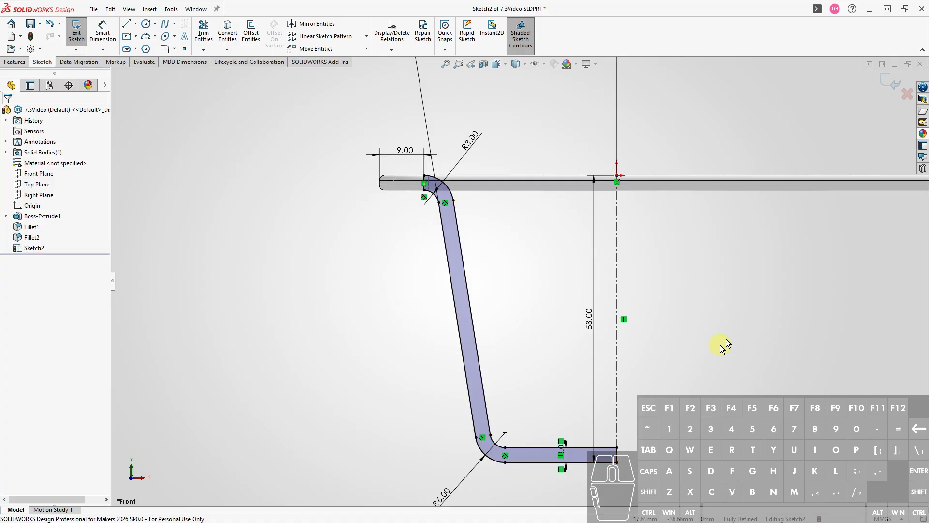
{"action": "key", "text": "s"}
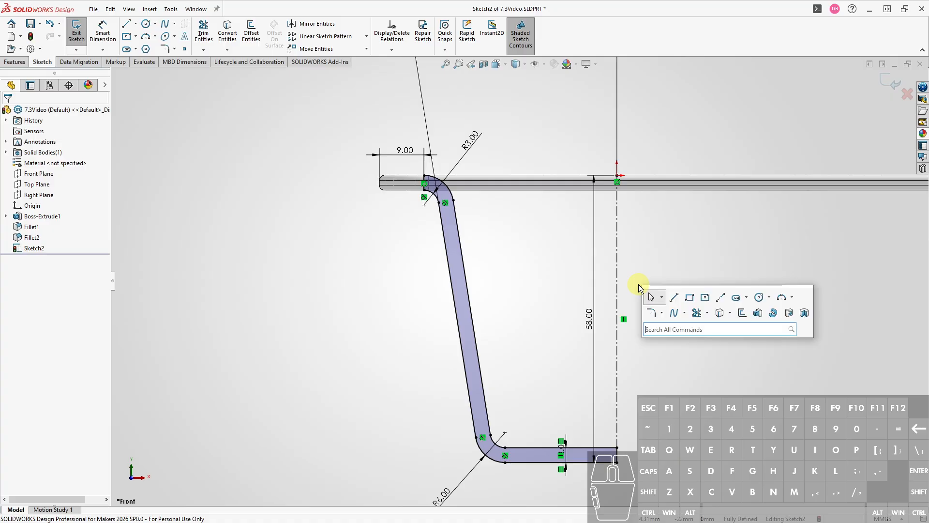
{"action": "left_click", "coordinate": [774, 314]}
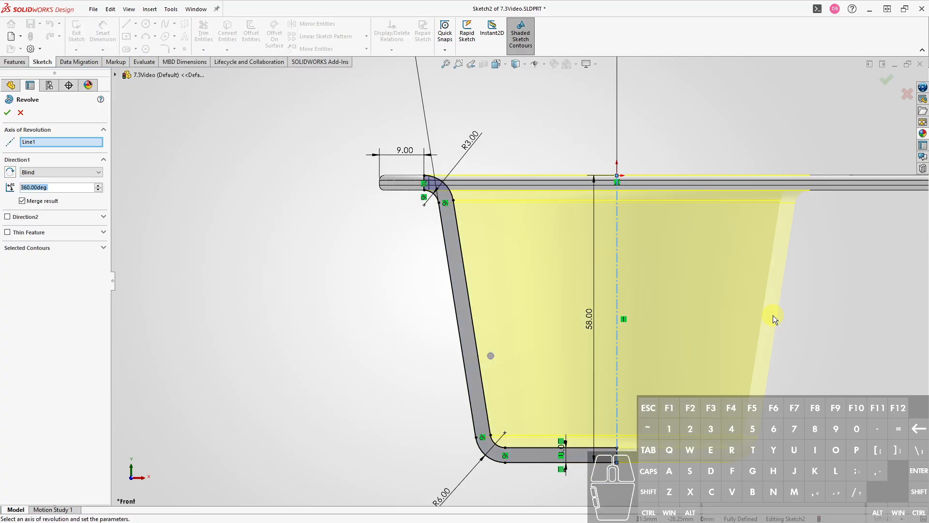
{"action": "mouse_move", "coordinate": [830, 272]}
{"action": "middle_mouse_down"}
{"action": "mouse_move", "coordinate": [824, 286]}
{"action": "mouse_move", "coordinate": [750, 322]}
{"action": "mouse_move", "coordinate": [582, 446]}
{"action": "middle_mouse_up"}
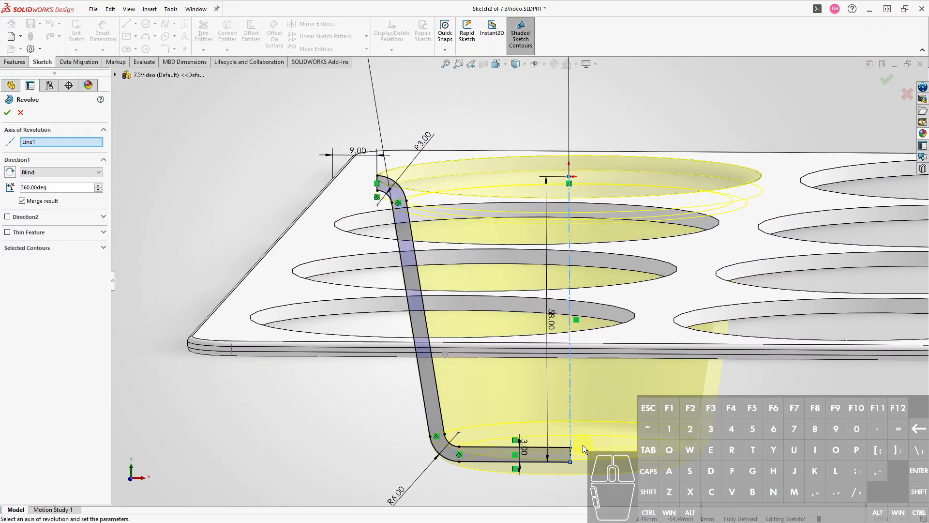
{"action": "right_click", "coordinate": [583, 446]}
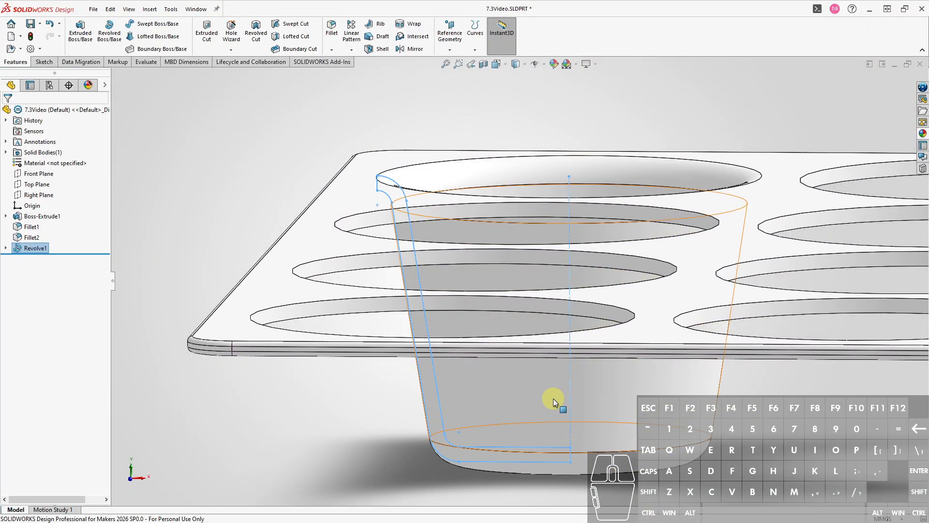
{"action": "left_click", "coordinate": [336, 421]}
{"action": "key", "text": "ctrl+7"}
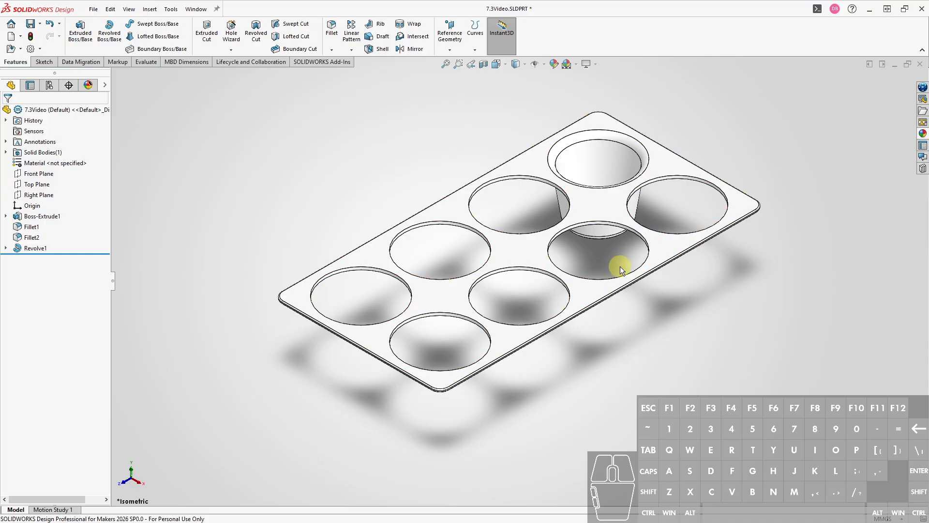
Set up a linear pattern of the revolved cup along the plate's long edge, with 86 mm spacing, 4 instances and the direction reversed.
{"action": "left_click", "coordinate": [35, 248]}
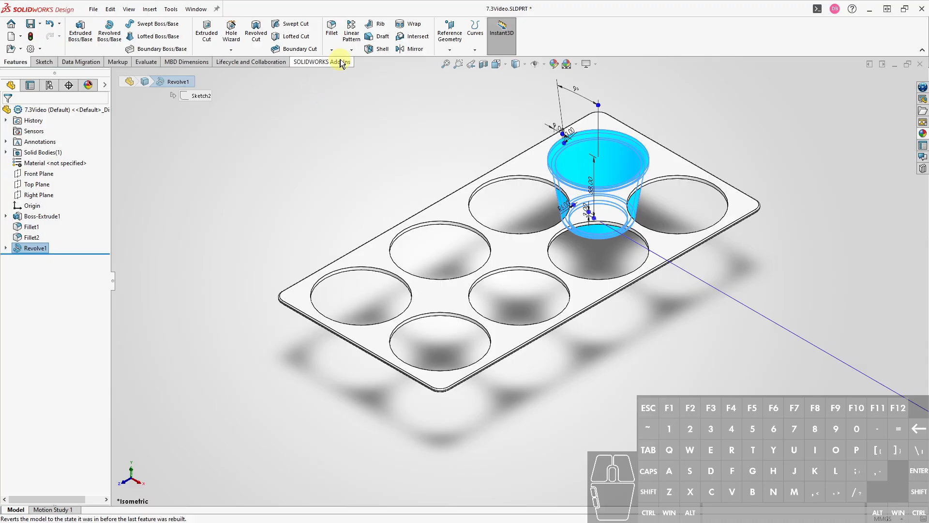
{"action": "left_click", "coordinate": [353, 36]}
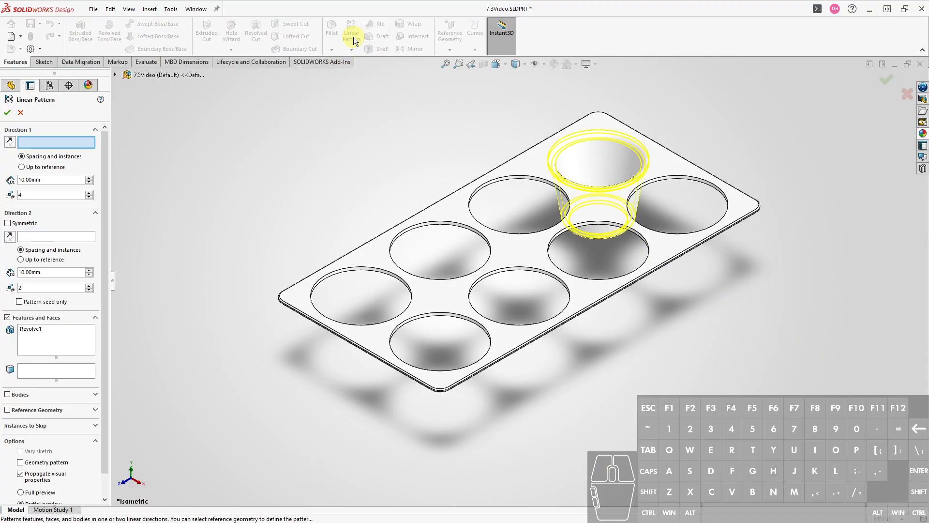
{"action": "left_click", "coordinate": [429, 206]}
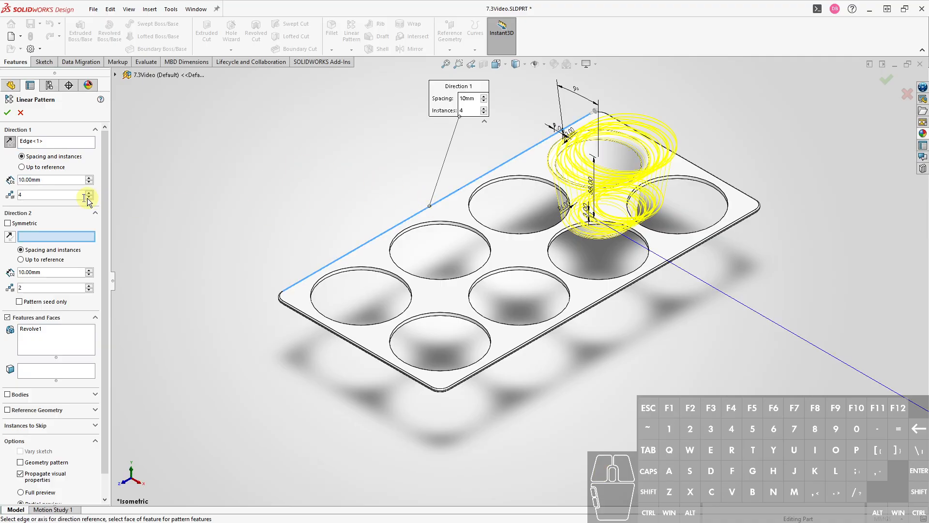
{"action": "left_click", "coordinate": [46, 180]}
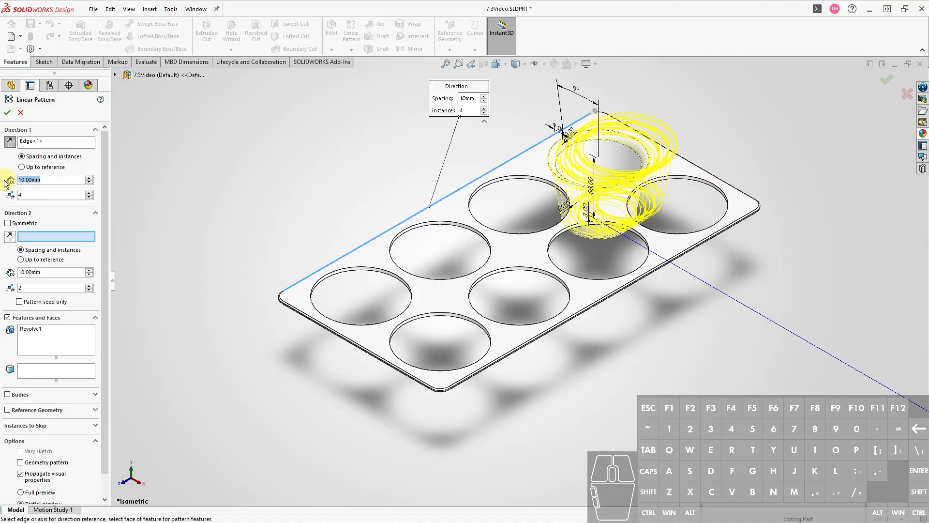
{"action": "type", "text": "86"}
{"action": "key", "text": "Tab"}
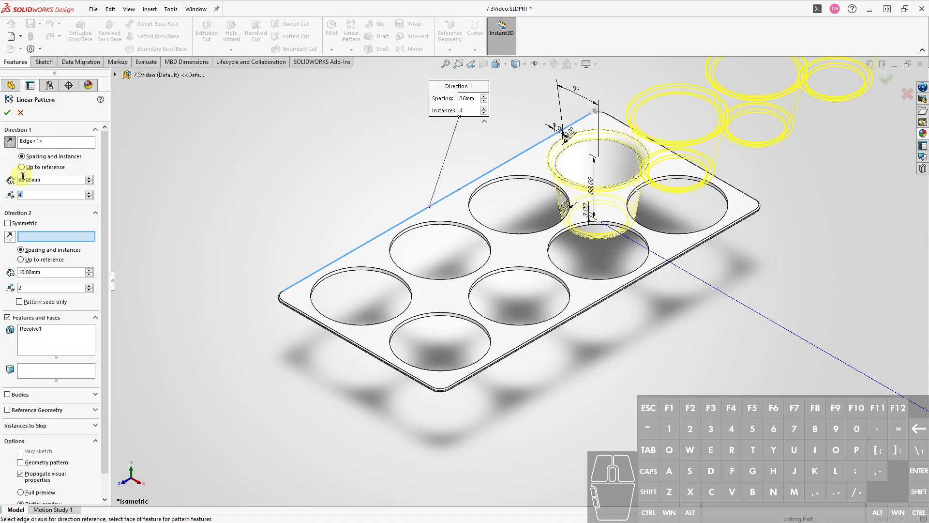
{"action": "left_click", "coordinate": [8, 144]}
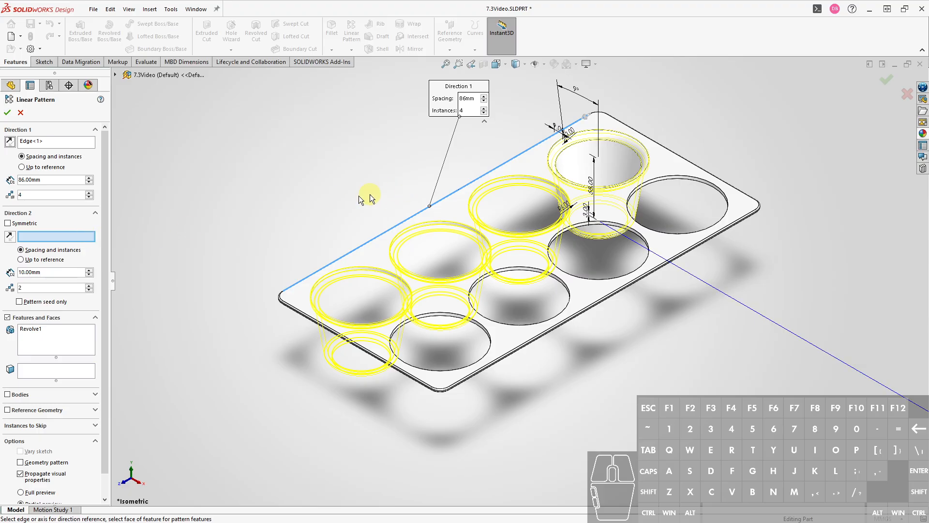
Add the plate's short edge as the pattern's second direction, reversed, with 86 mm spacing and 2 instances, and complete the pattern.
{"action": "left_click", "coordinate": [687, 163]}
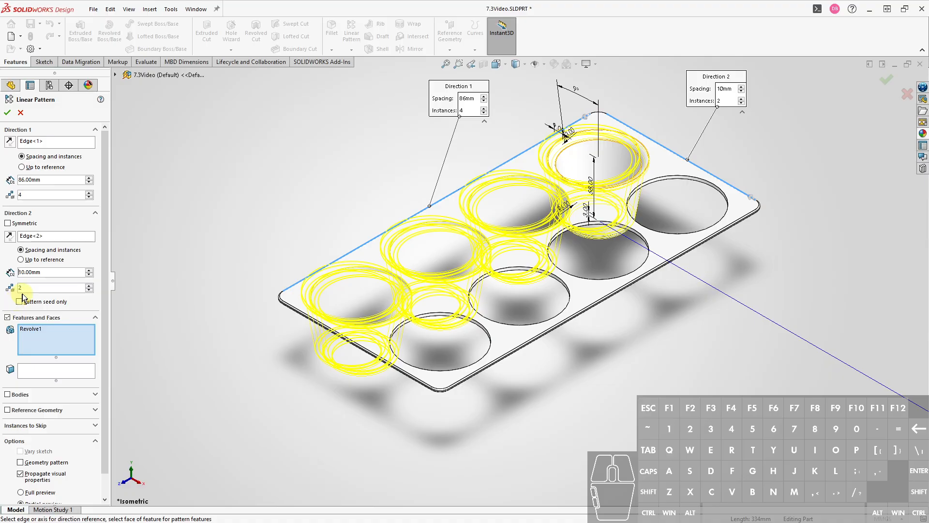
{"action": "left_click_drag", "start_coordinate": [43, 272], "coordinate": [5, 273]}
{"action": "type", "text": "86"}
{"action": "key", "text": "Tab"}
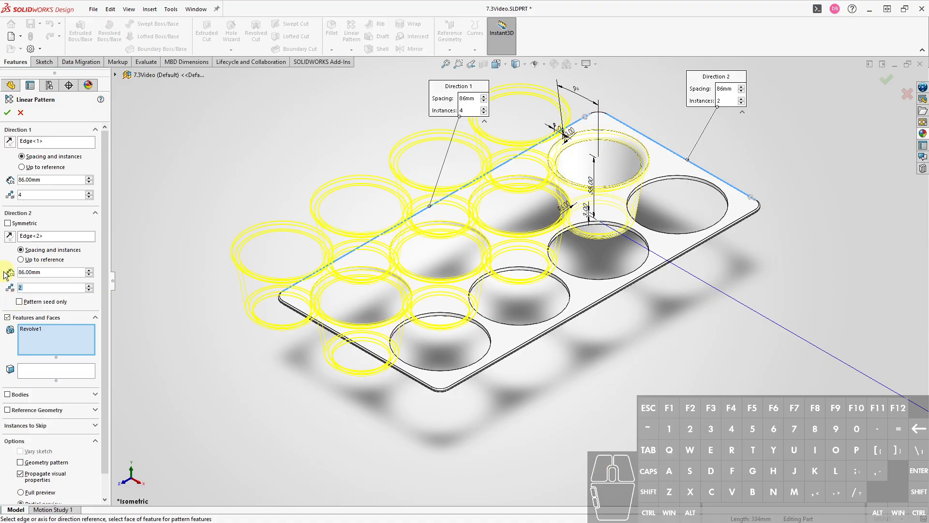
{"action": "left_click", "coordinate": [11, 239]}
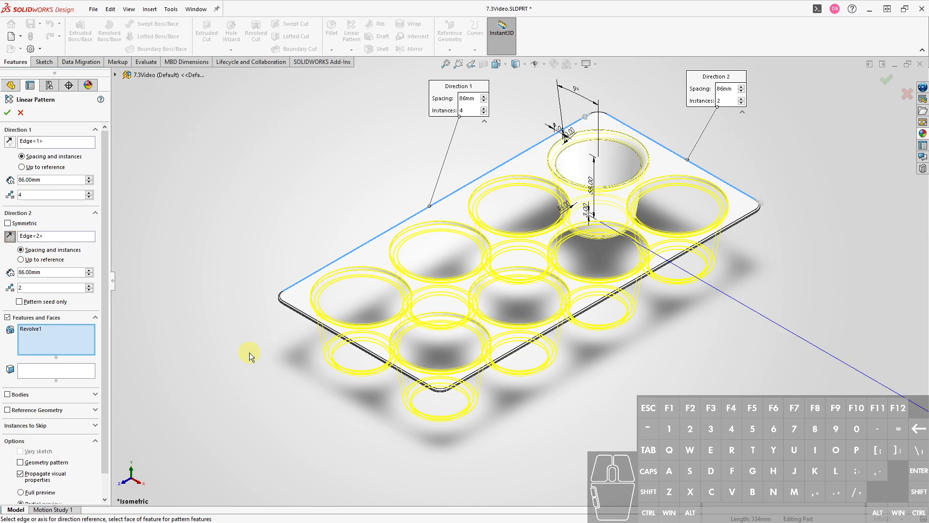
{"action": "right_click", "coordinate": [248, 353]}
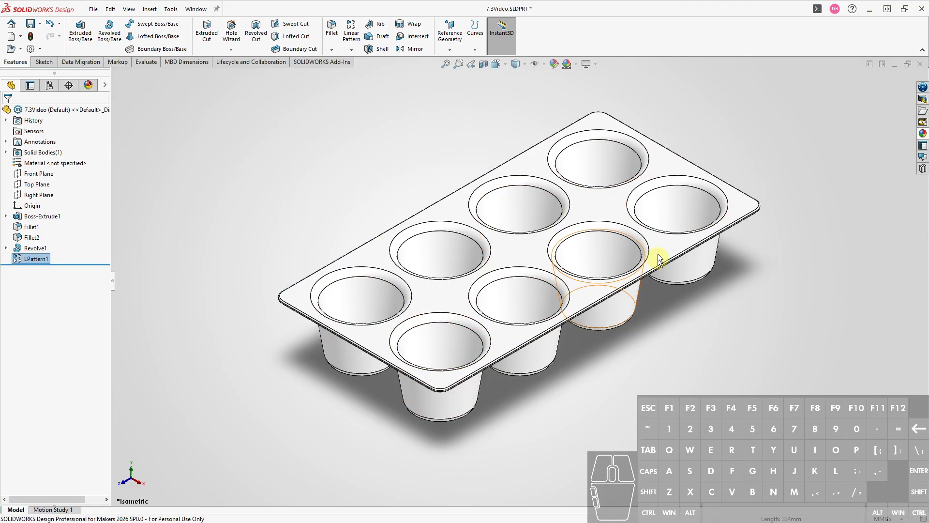
Clear the selection in the tray model, switch to the PDF drawing and look up the part's specified volume.
{"action": "left_click", "coordinate": [296, 390]}
{"action": "key", "text": "ctrl+7"}
{"action": "key", "text": "ctrl+m"}
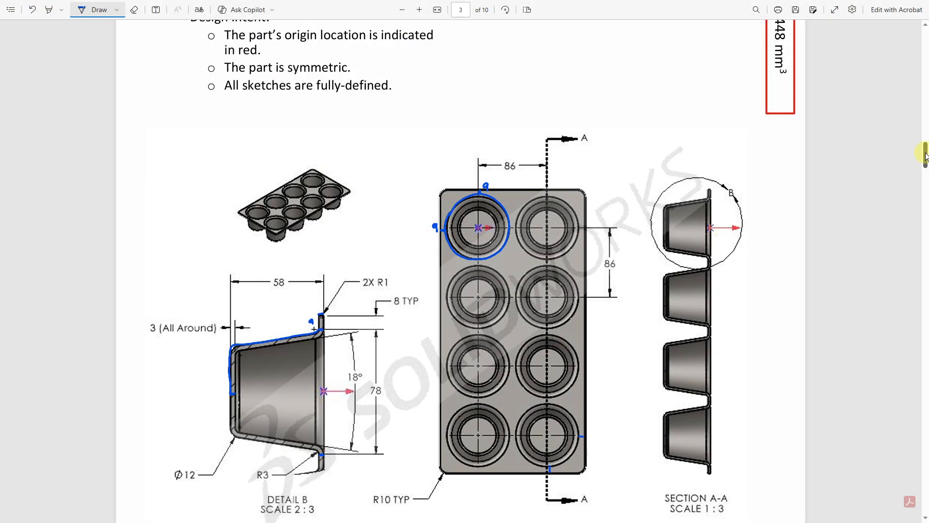
{"action": "scroll", "coordinate": [925, 156], "scroll_direction": "up", "scroll_amount": 3}
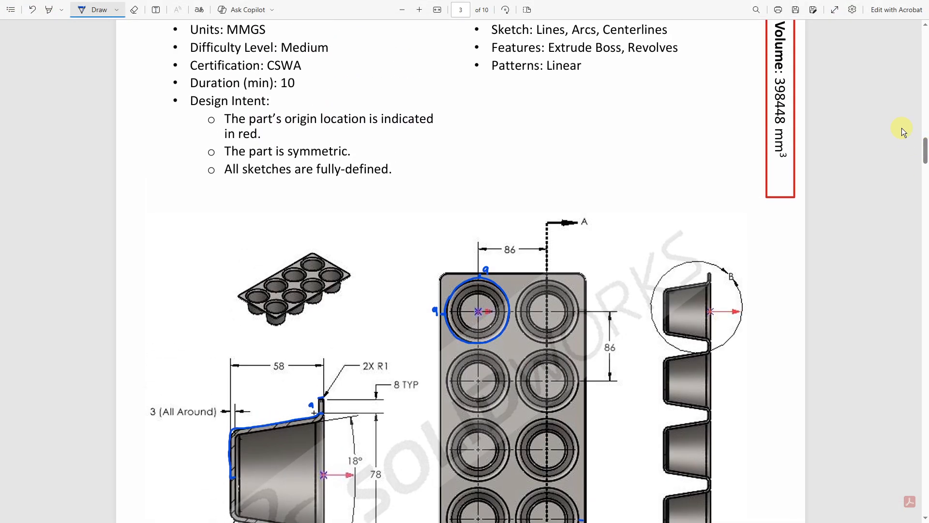